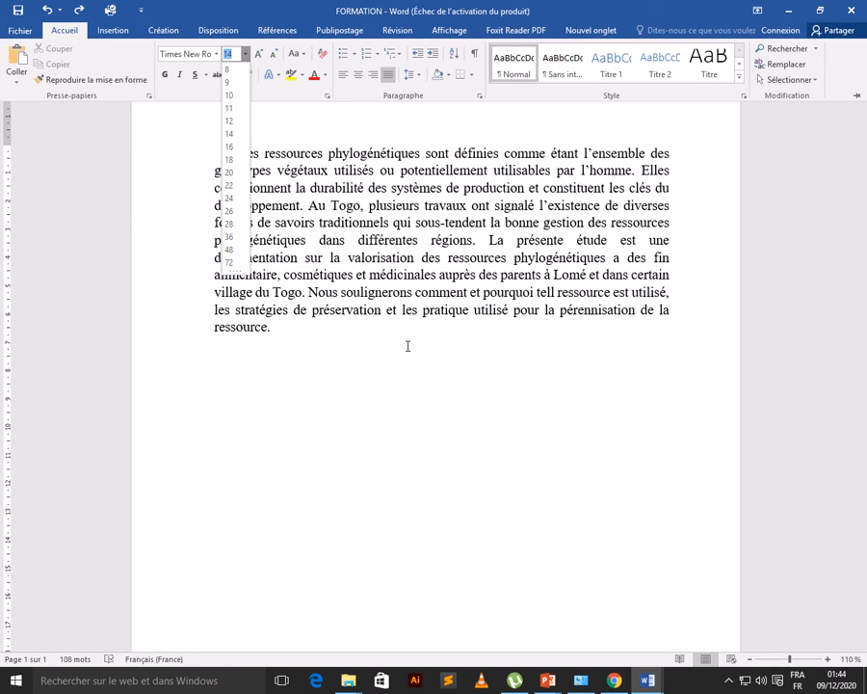
Select the first line of the paragraph and enlarge its font in increments to beyond 140 pt.
{"action": "key", "text": "Escape"}
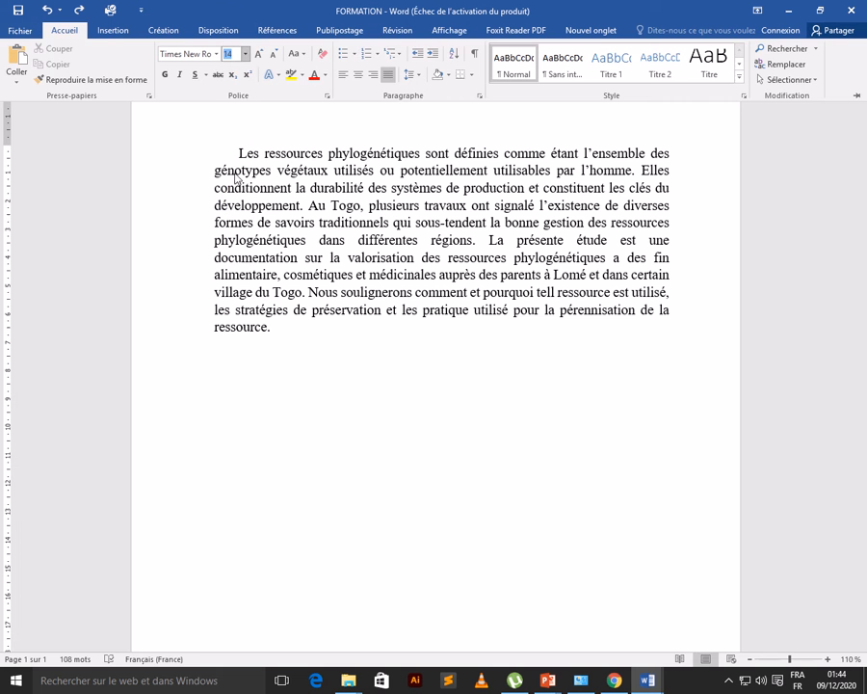
{"action": "key", "text": "ctrl+F1"}
{"action": "left_click", "coordinate": [175, 157]}
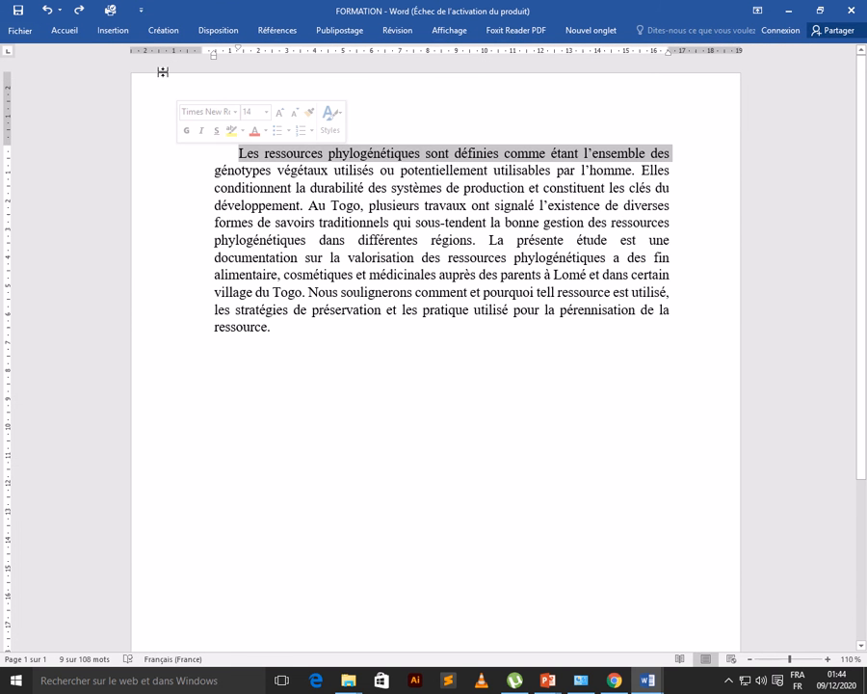
{"action": "left_click", "coordinate": [65, 32]}
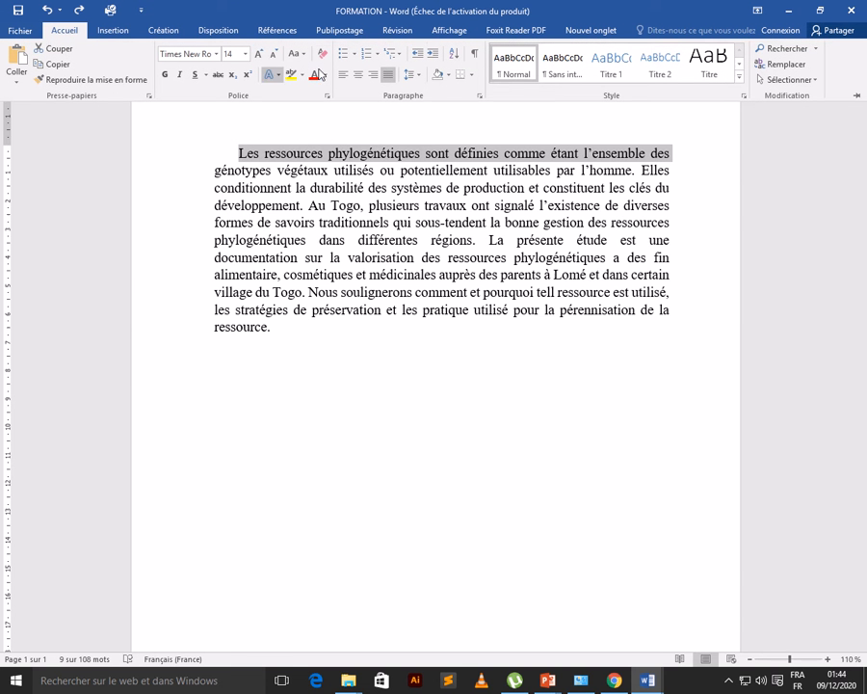
{"action": "left_click", "coordinate": [257, 54]}
{"action": "left_click", "coordinate": [258, 54]}
{"action": "left_click", "coordinate": [258, 54]}
{"action": "double_click", "coordinate": [258, 54]}
{"action": "double_click", "coordinate": [257, 54]}
{"action": "left_click", "coordinate": [258, 53]}
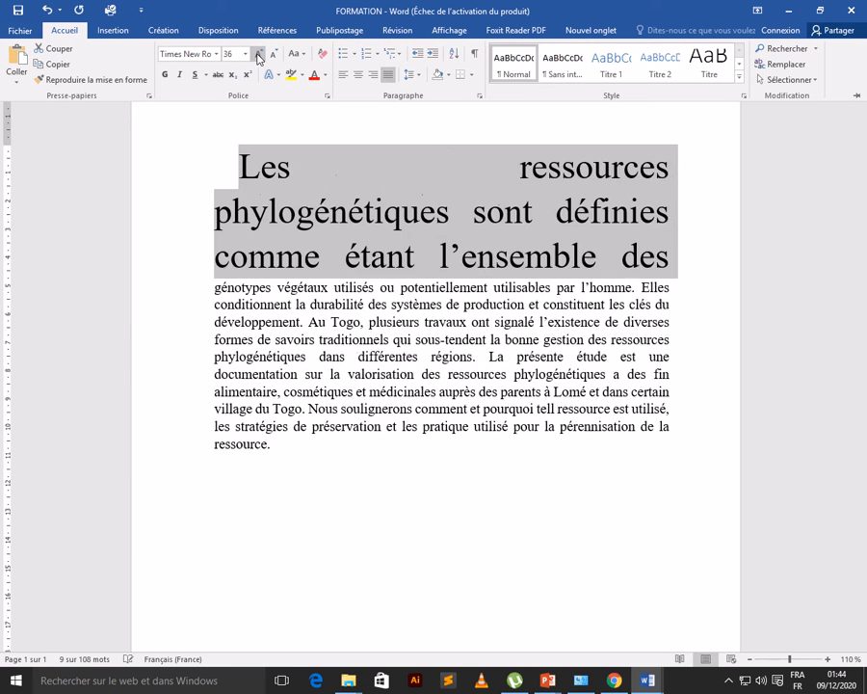
{"action": "double_click", "coordinate": [258, 54]}
{"action": "left_click", "coordinate": [257, 54]}
{"action": "double_click", "coordinate": [257, 54]}
{"action": "double_click", "coordinate": [257, 54]}
{"action": "double_click", "coordinate": [258, 54]}
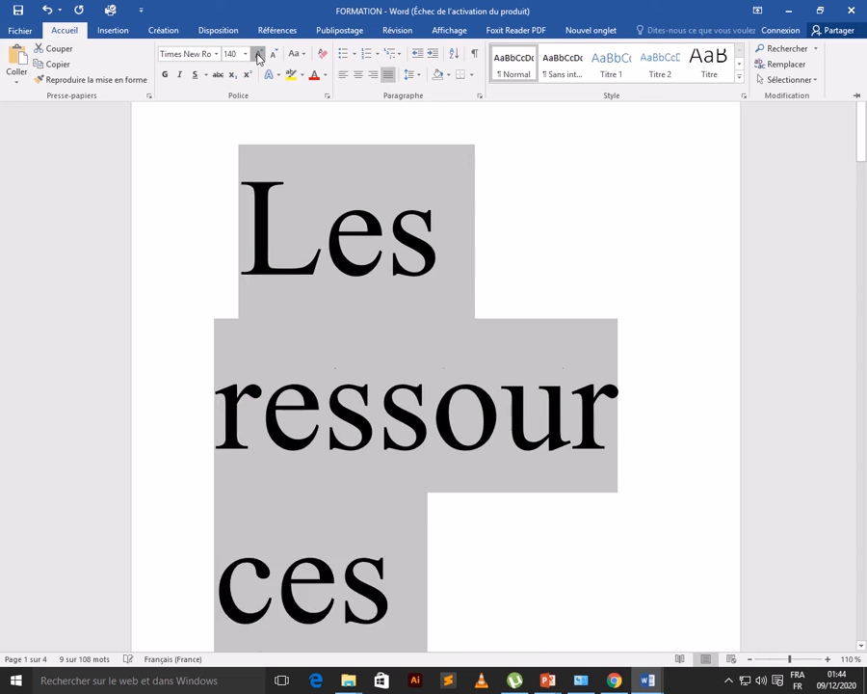
{"action": "double_click", "coordinate": [257, 54]}
{"action": "left_click", "coordinate": [257, 53]}
Shrink the font of the selected first line in increments down to 11 pt.
{"action": "double_click", "coordinate": [274, 55]}
{"action": "double_click", "coordinate": [274, 55]}
{"action": "double_click", "coordinate": [274, 55]}
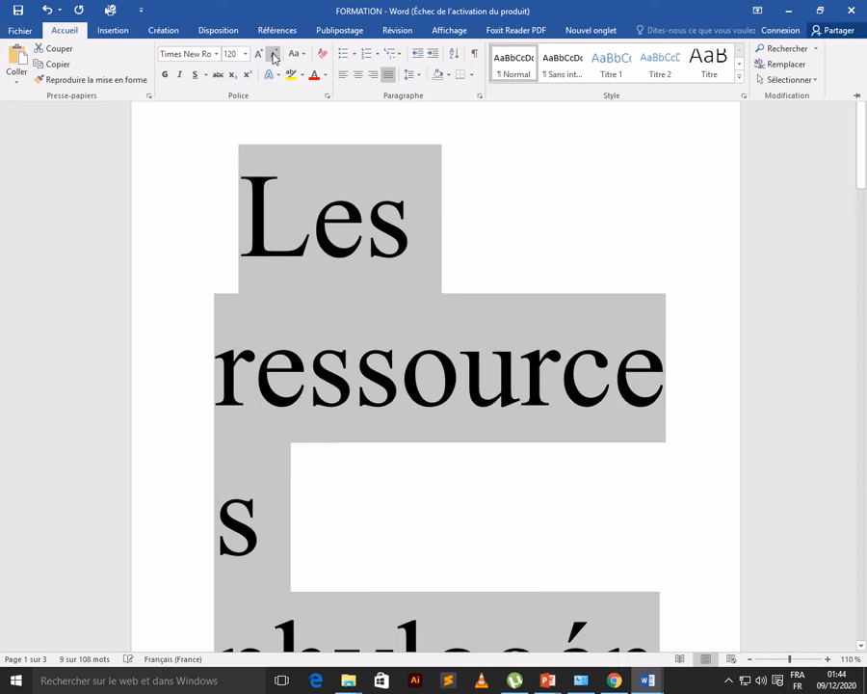
{"action": "double_click", "coordinate": [274, 55]}
{"action": "double_click", "coordinate": [274, 55]}
{"action": "double_click", "coordinate": [273, 55]}
{"action": "double_click", "coordinate": [274, 55]}
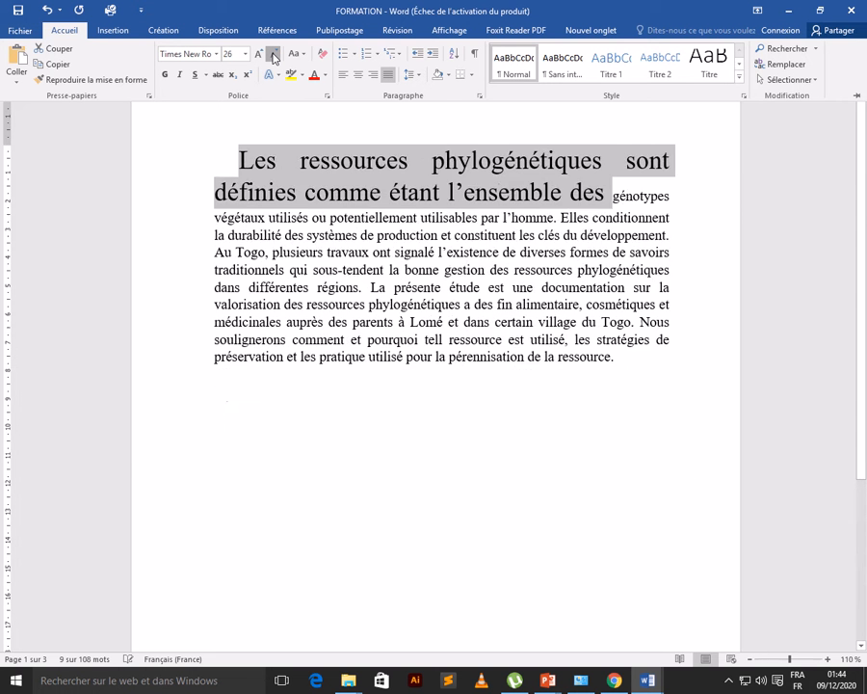
{"action": "double_click", "coordinate": [274, 55]}
{"action": "double_click", "coordinate": [274, 55]}
{"action": "double_click", "coordinate": [273, 55]}
{"action": "left_click", "coordinate": [274, 55]}
{"action": "left_click", "coordinate": [274, 55]}
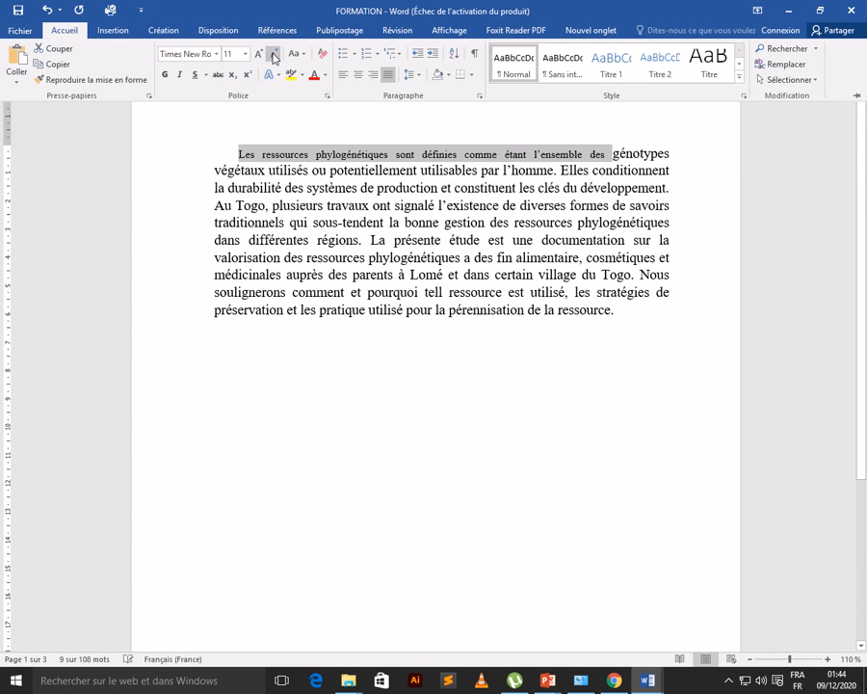
Enlarge the selected text's font past 24 pt in increments and bring it back down to 20 pt.
{"action": "double_click", "coordinate": [258, 55]}
{"action": "double_click", "coordinate": [257, 55]}
{"action": "left_click", "coordinate": [257, 55]}
{"action": "double_click", "coordinate": [257, 55]}
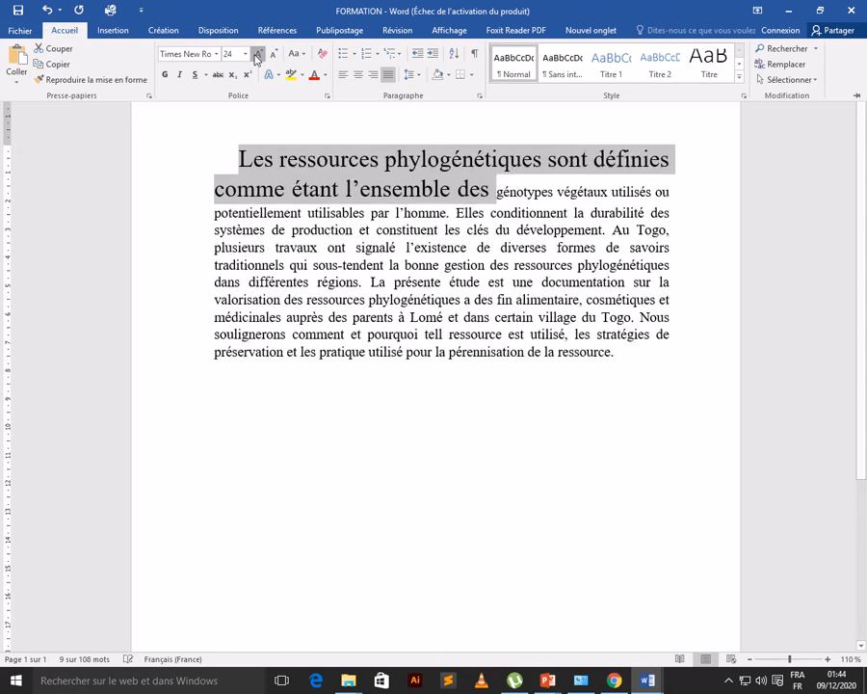
{"action": "double_click", "coordinate": [258, 55]}
{"action": "double_click", "coordinate": [274, 55]}
{"action": "left_click", "coordinate": [274, 55]}
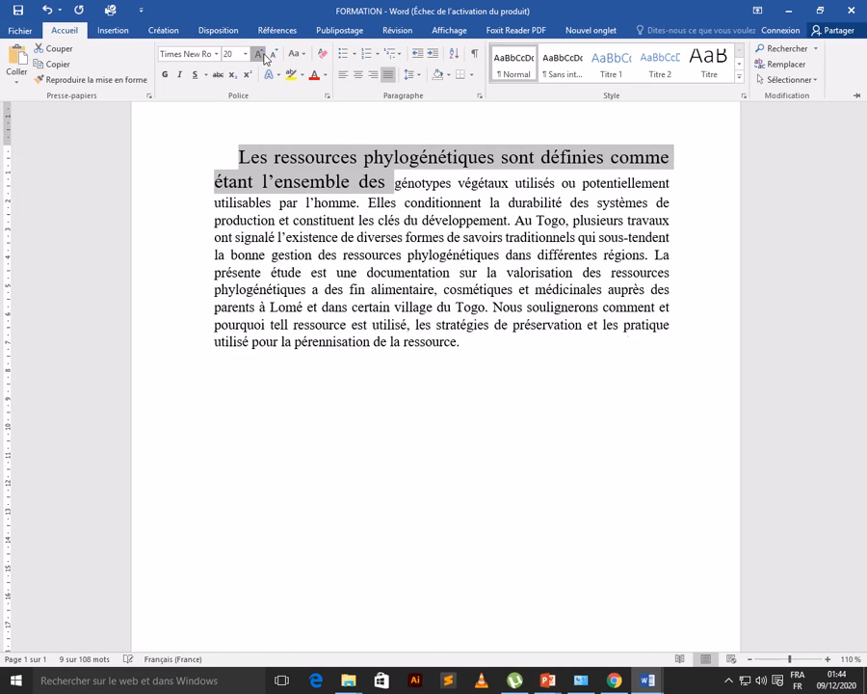
Grow the selected text's font in increments up to 72 pt.
{"action": "left_click", "coordinate": [258, 55]}
{"action": "left_click", "coordinate": [257, 55]}
{"action": "double_click", "coordinate": [273, 55]}
{"action": "double_click", "coordinate": [257, 54]}
{"action": "double_click", "coordinate": [257, 55]}
{"action": "left_click", "coordinate": [261, 55]}
{"action": "left_click", "coordinate": [260, 56]}
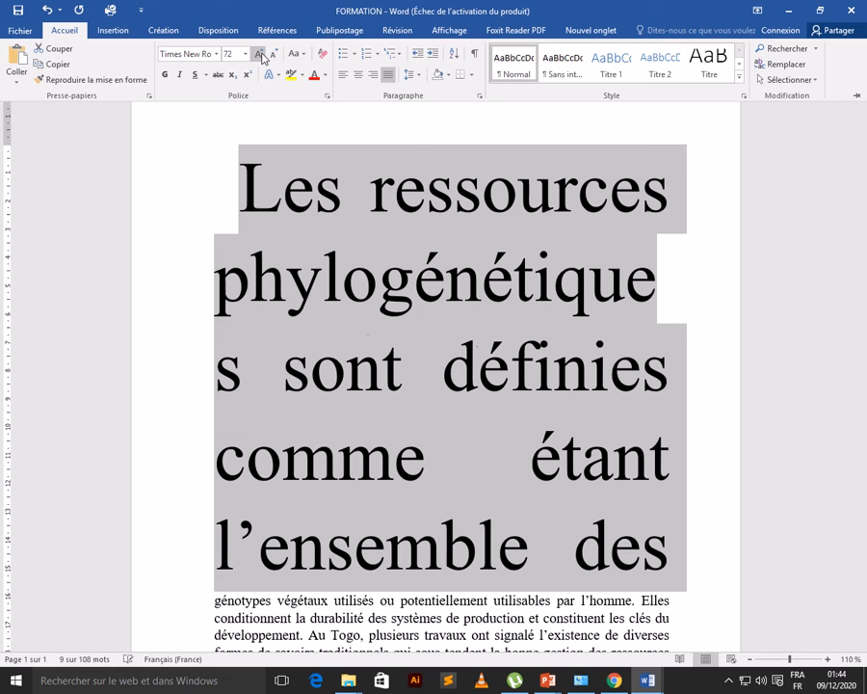
Decrease the selected text's font in increments to 24 pt.
{"action": "double_click", "coordinate": [272, 56]}
{"action": "double_click", "coordinate": [270, 56]}
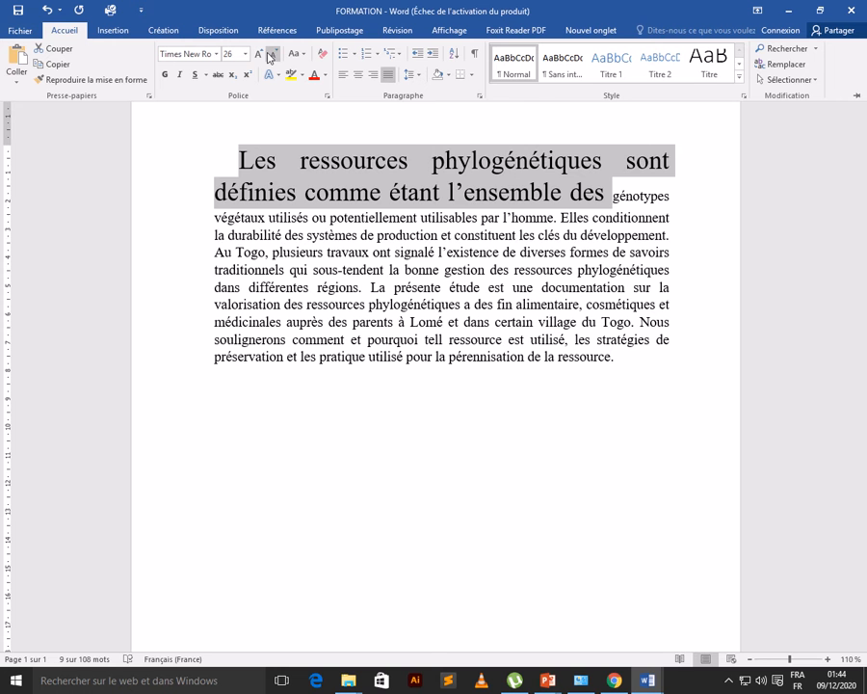
{"action": "left_click", "coordinate": [271, 56]}
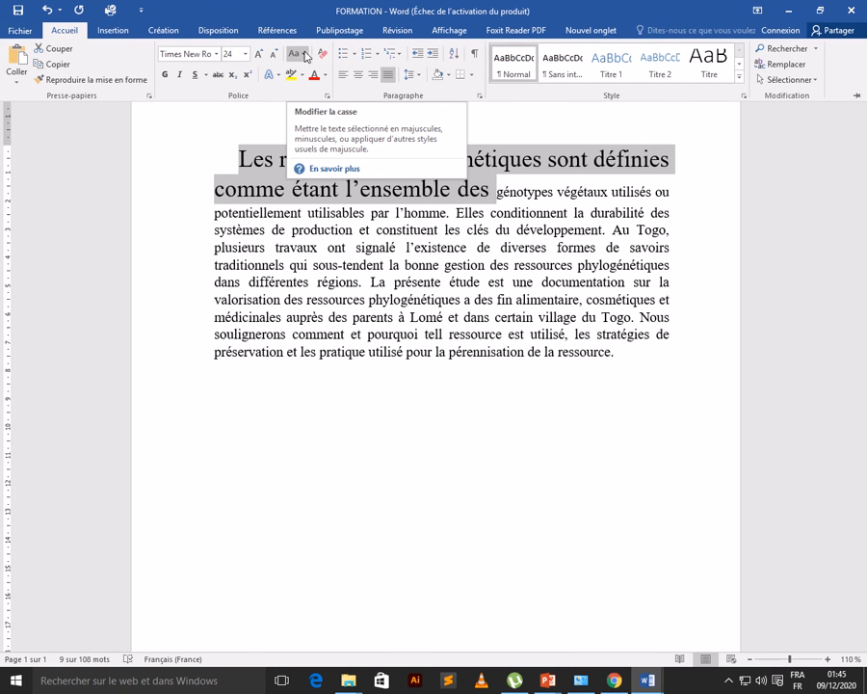
Convert the selected text to capitals with MAJUSCULES and reduce its font size to 22 pt.
{"action": "left_click", "coordinate": [305, 56]}
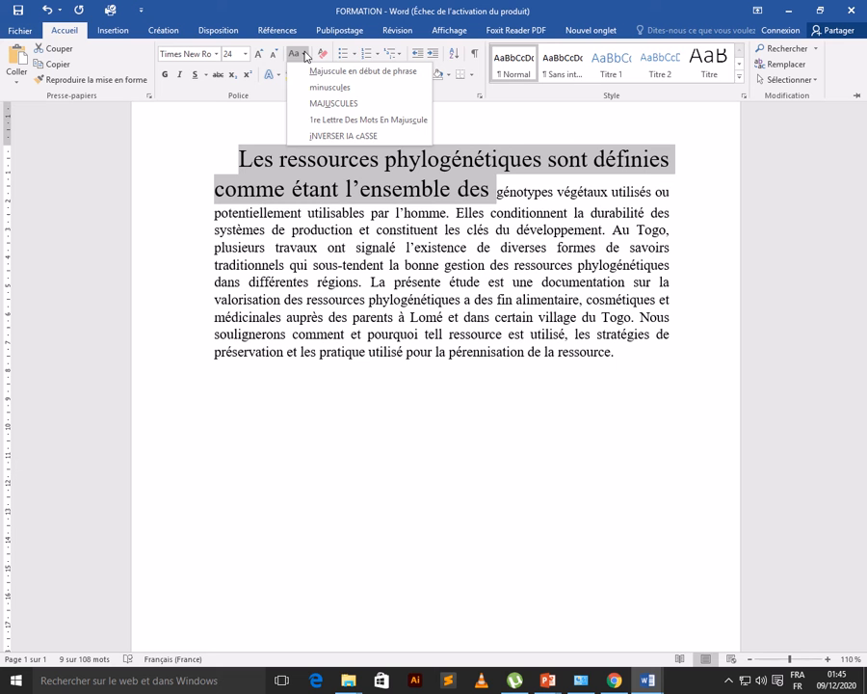
{"action": "left_click", "coordinate": [305, 55]}
{"action": "left_click", "coordinate": [304, 56]}
{"action": "left_click", "coordinate": [331, 104]}
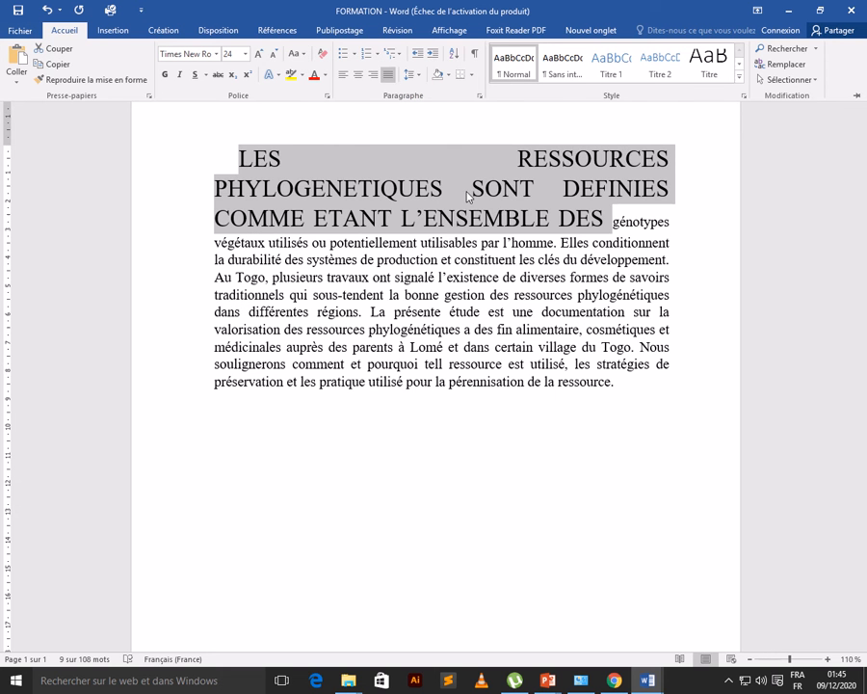
{"action": "left_click", "coordinate": [273, 54]}
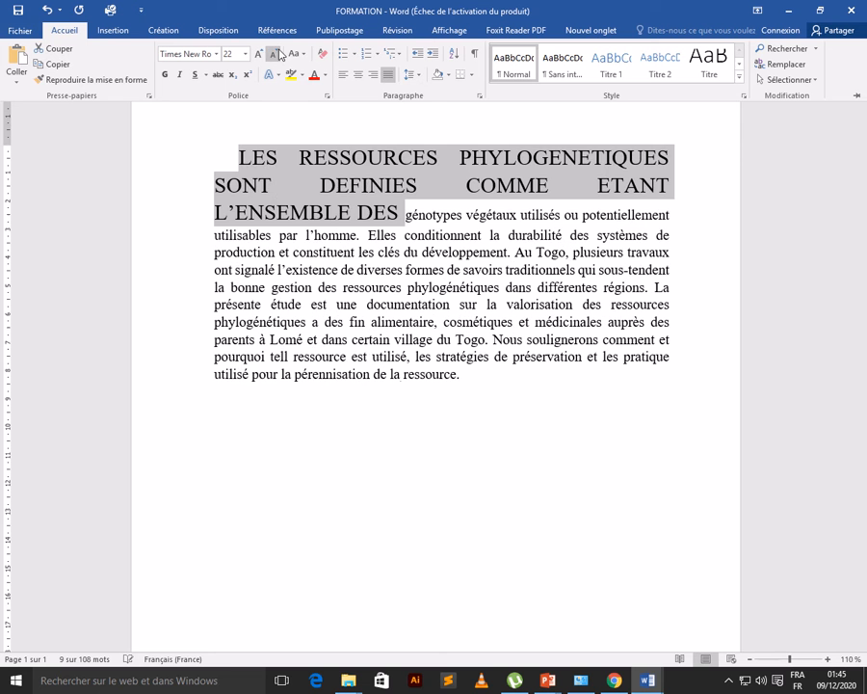
Change the selected text's case to minuscules and after that to Majuscule en début de phrase.
{"action": "left_click", "coordinate": [304, 56]}
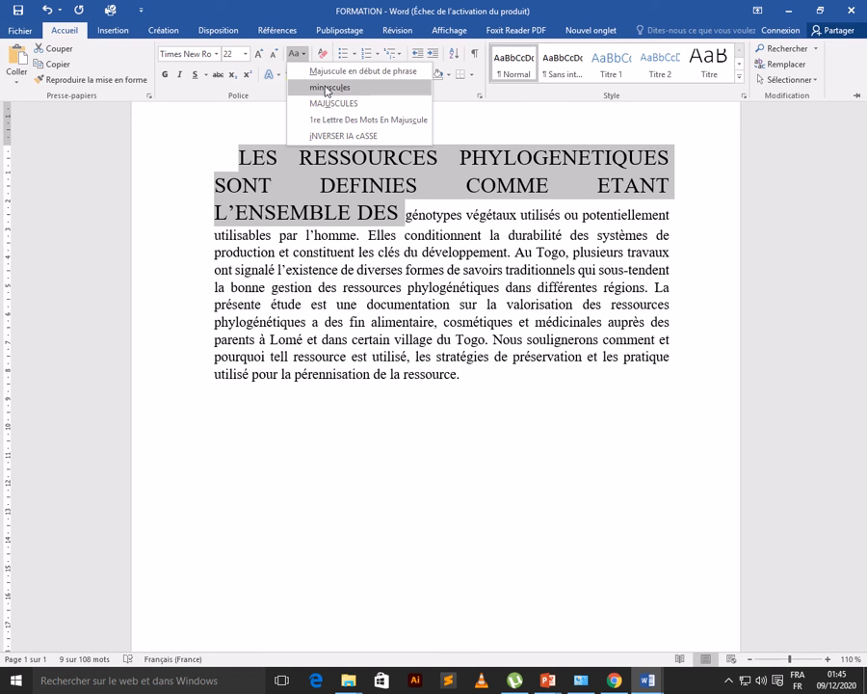
{"action": "left_click", "coordinate": [326, 87]}
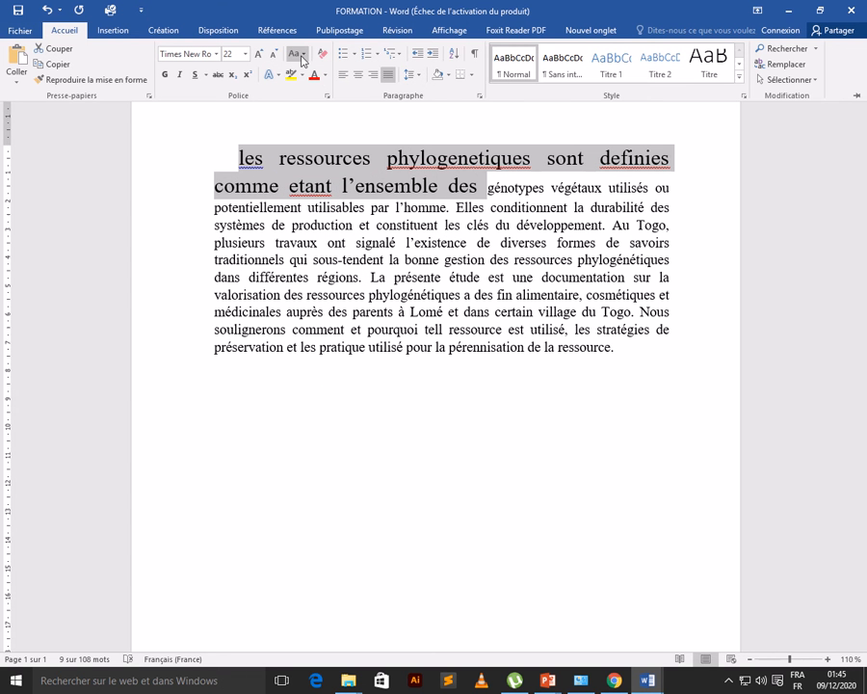
{"action": "left_click", "coordinate": [302, 55]}
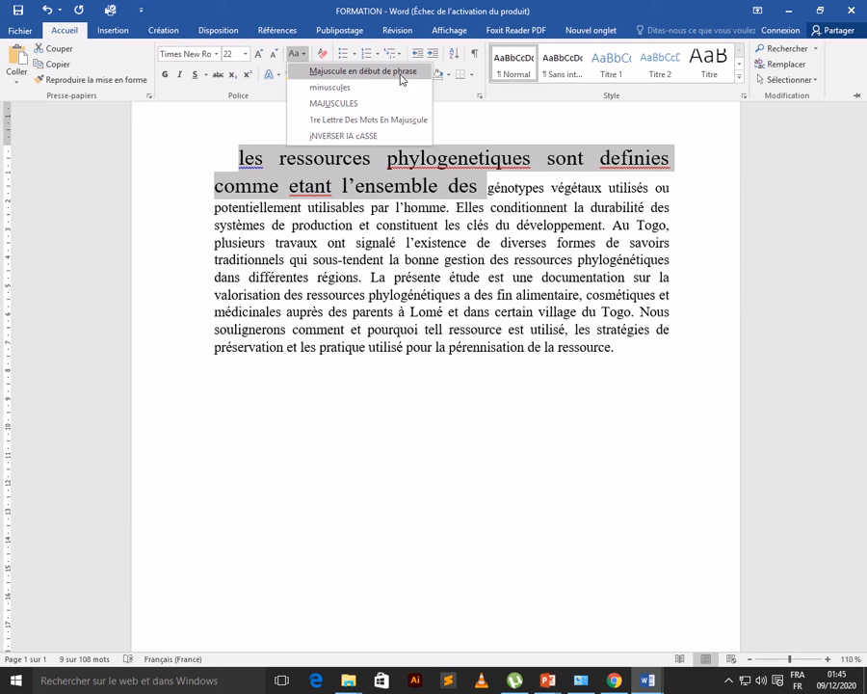
{"action": "left_click", "coordinate": [367, 79]}
Apply 1re Lettre Des Mots En Majuscule to the selected text, followed by Majuscule en début de phrase.
{"action": "left_click", "coordinate": [301, 55]}
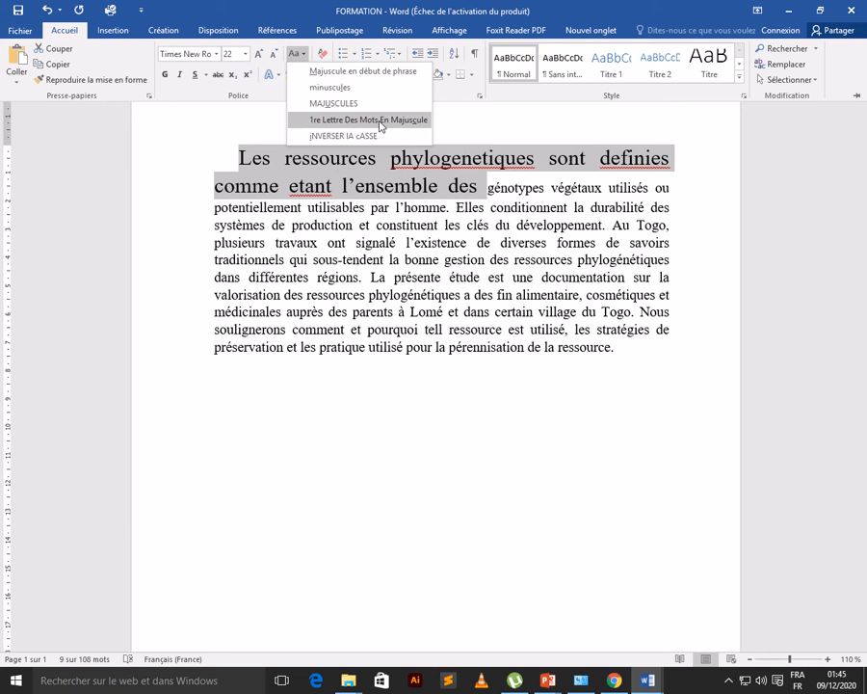
{"action": "left_click", "coordinate": [424, 123]}
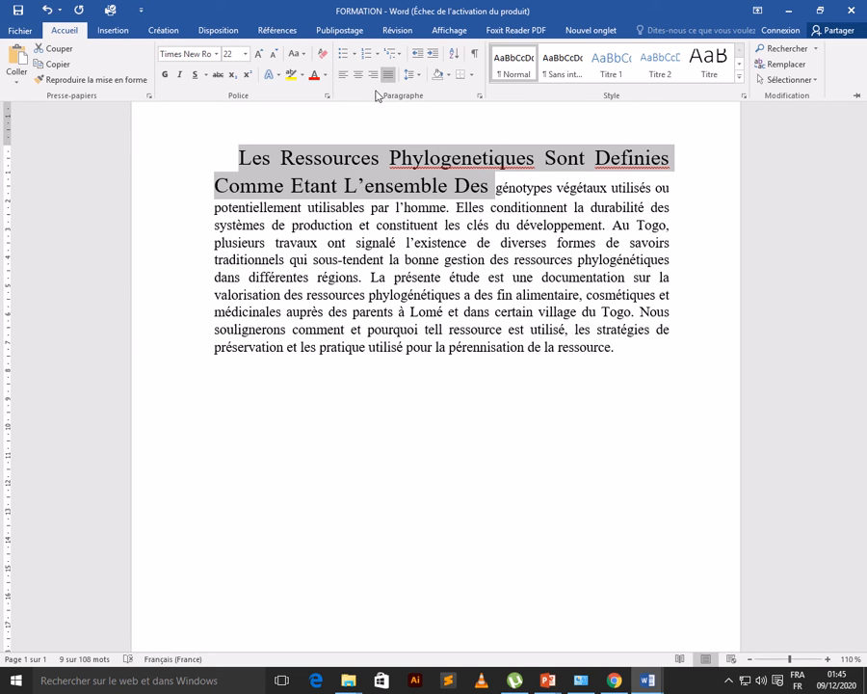
{"action": "left_click", "coordinate": [304, 56]}
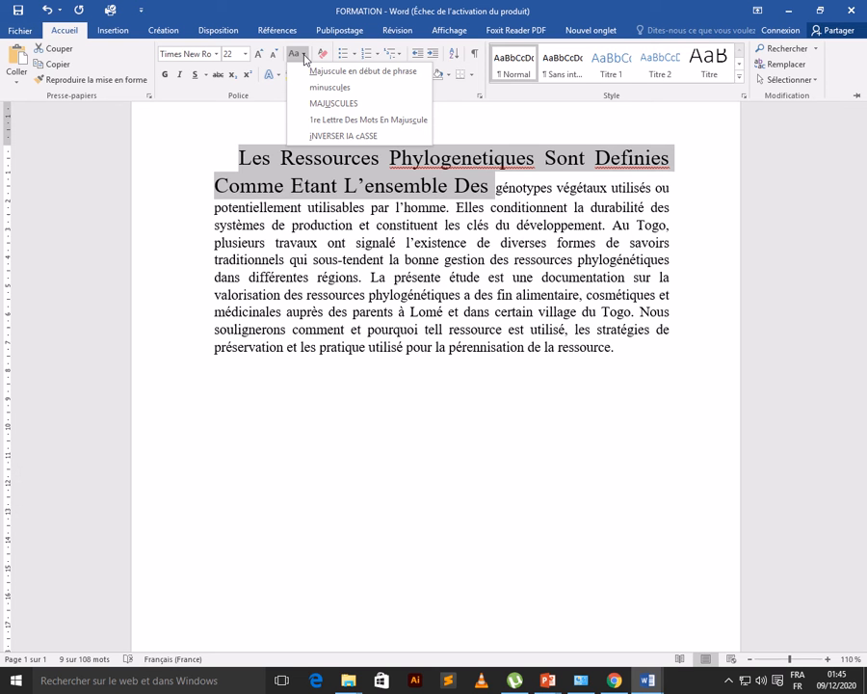
{"action": "left_click", "coordinate": [303, 56]}
{"action": "left_click", "coordinate": [303, 55]}
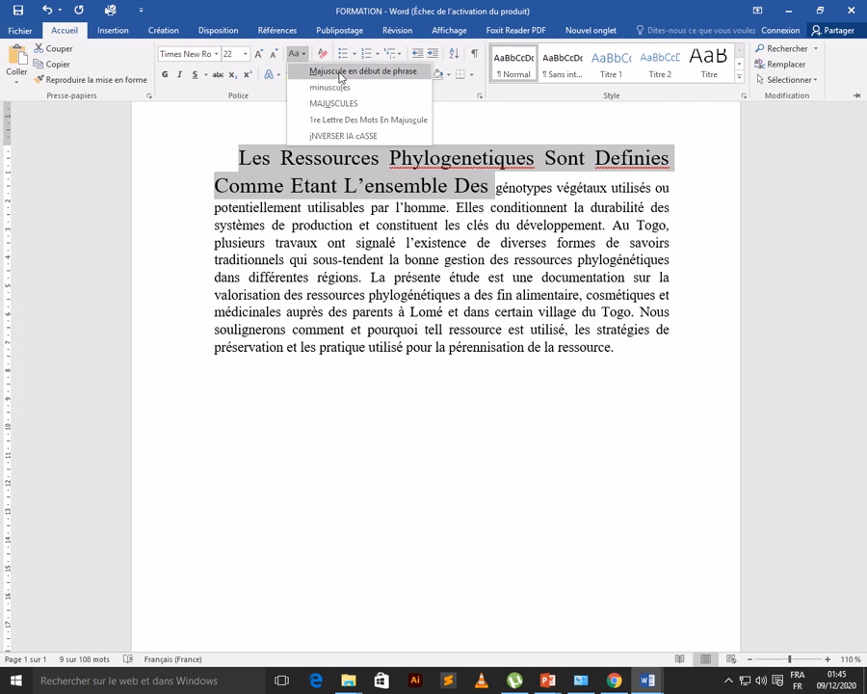
{"action": "left_click", "coordinate": [342, 73]}
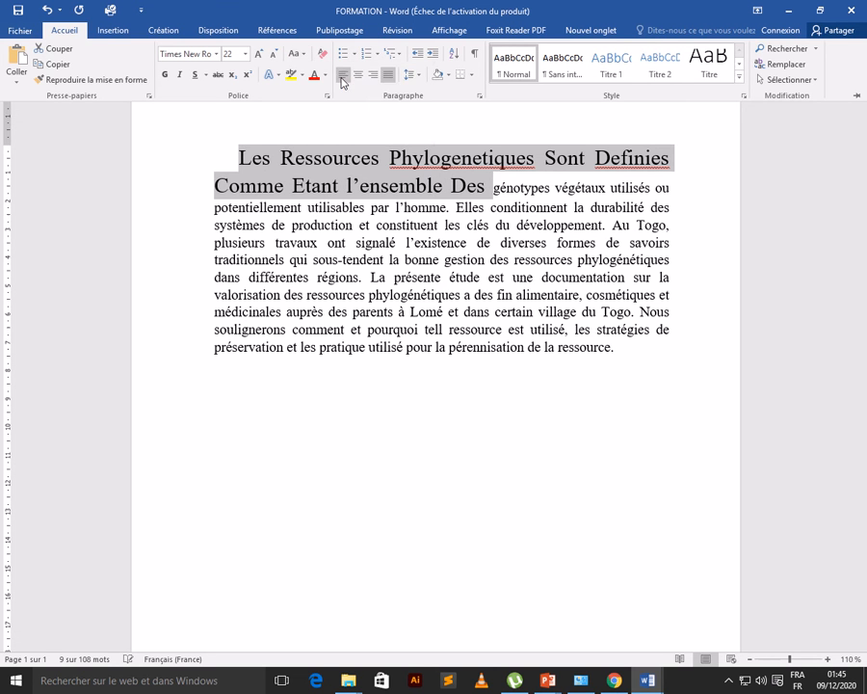
Deselect the text and replace the two misspelled words in its first line with the suggestions Phylogénétiques and Définies.
{"action": "key", "text": "ctrl+F1"}
{"action": "left_click", "coordinate": [390, 187]}
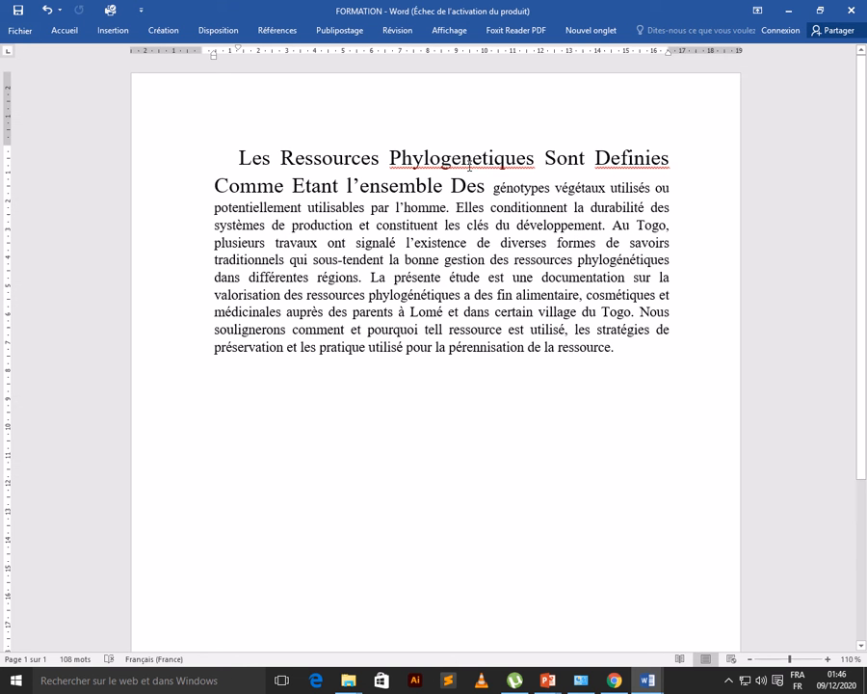
{"action": "right_click", "coordinate": [449, 162]}
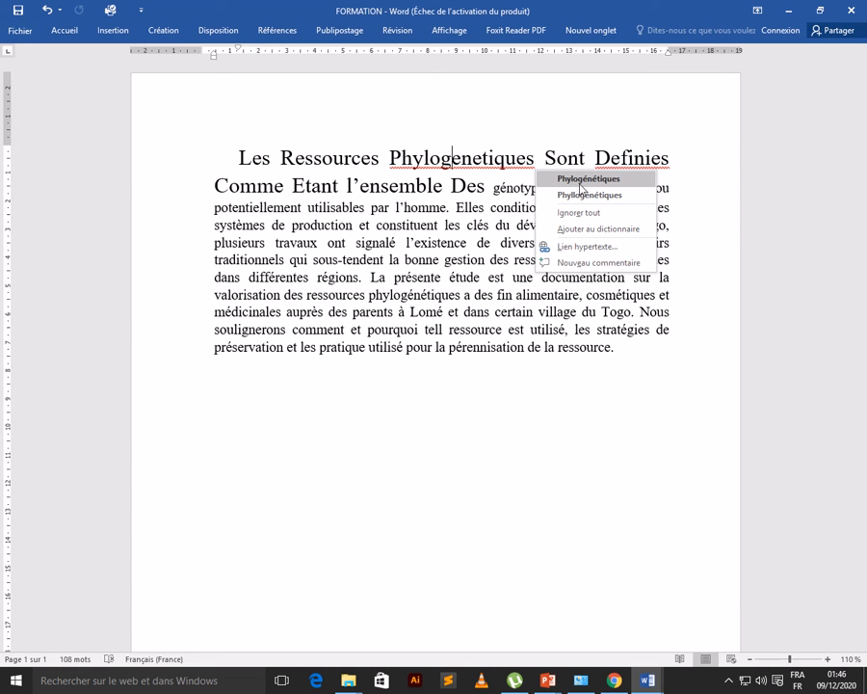
{"action": "left_click", "coordinate": [492, 170]}
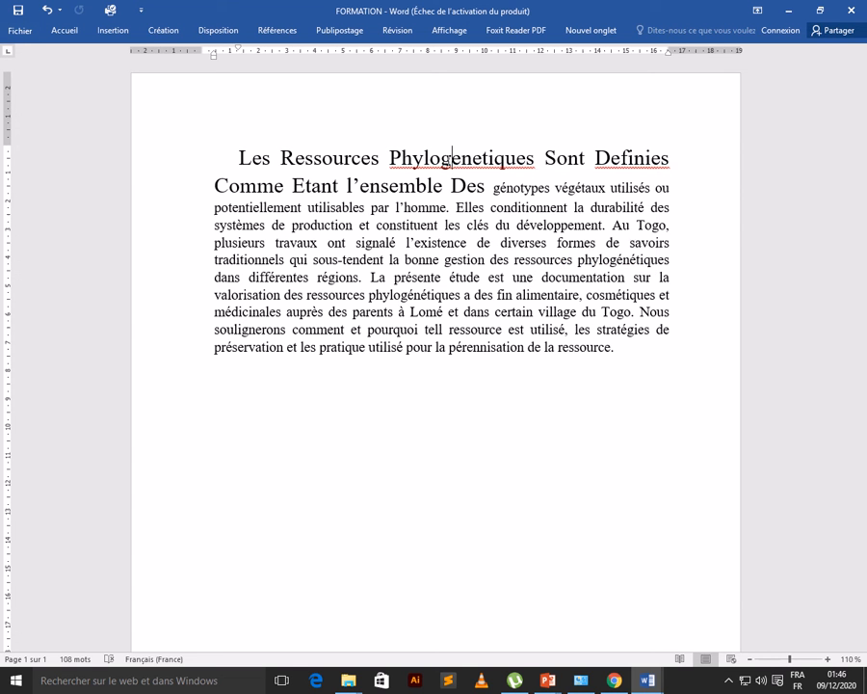
{"action": "left_click", "coordinate": [492, 168]}
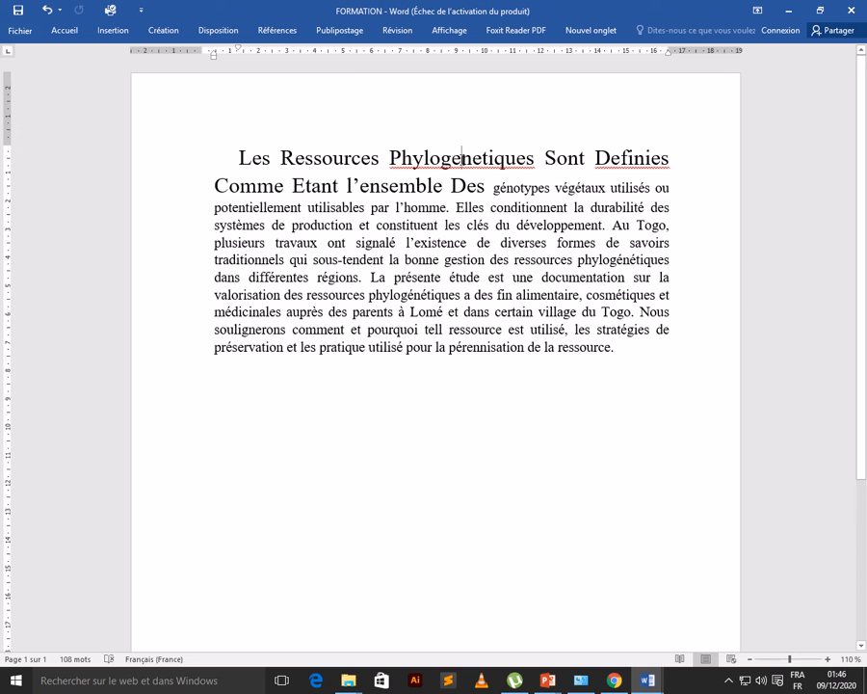
{"action": "right_click", "coordinate": [462, 157]}
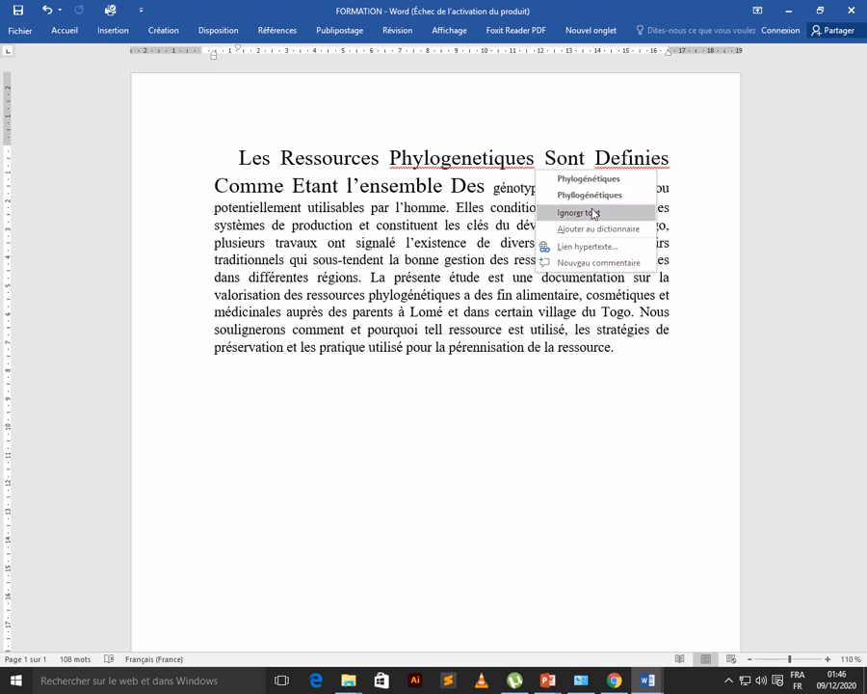
{"action": "left_click", "coordinate": [589, 180]}
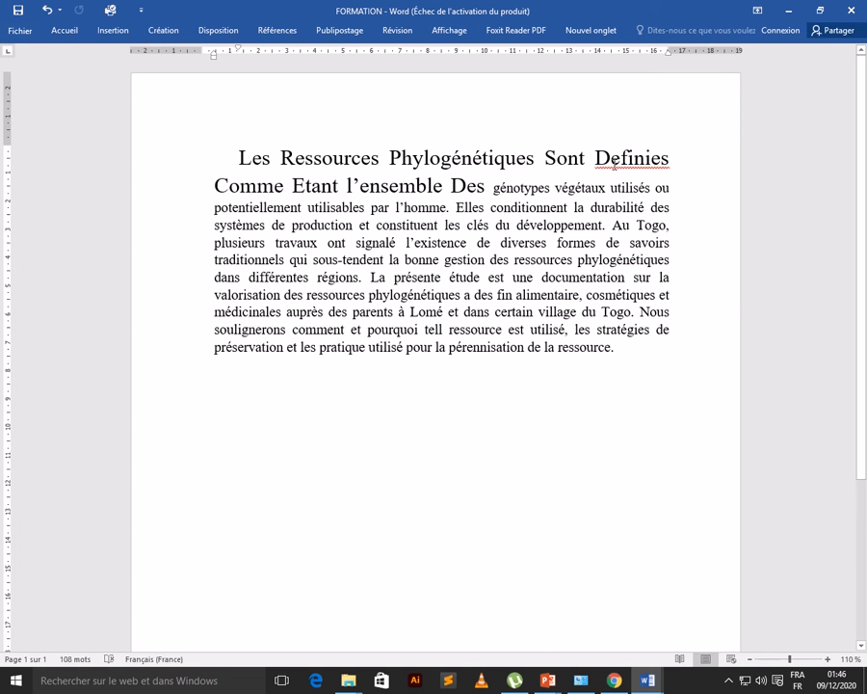
{"action": "right_click", "coordinate": [622, 159]}
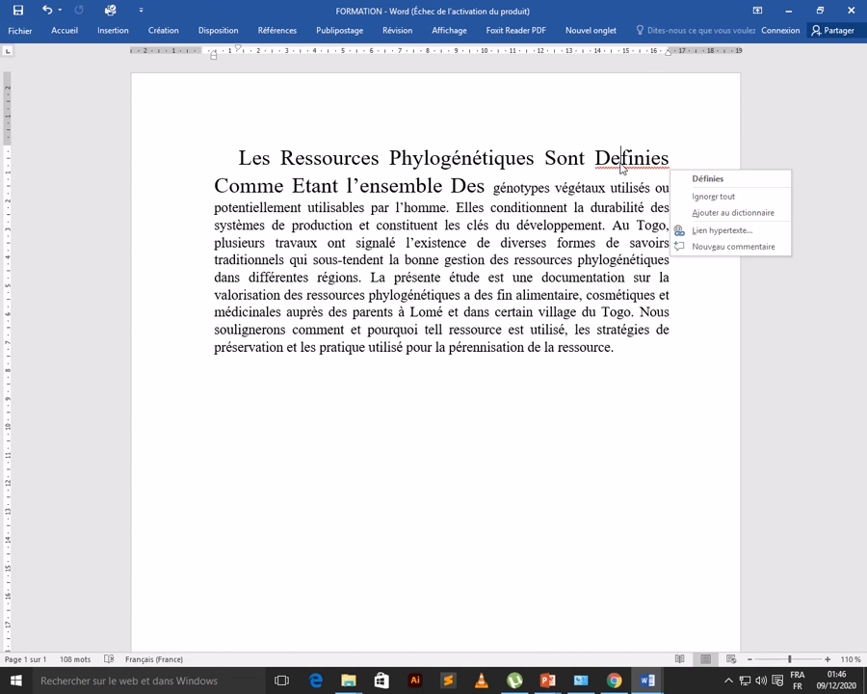
{"action": "left_click", "coordinate": [701, 180]}
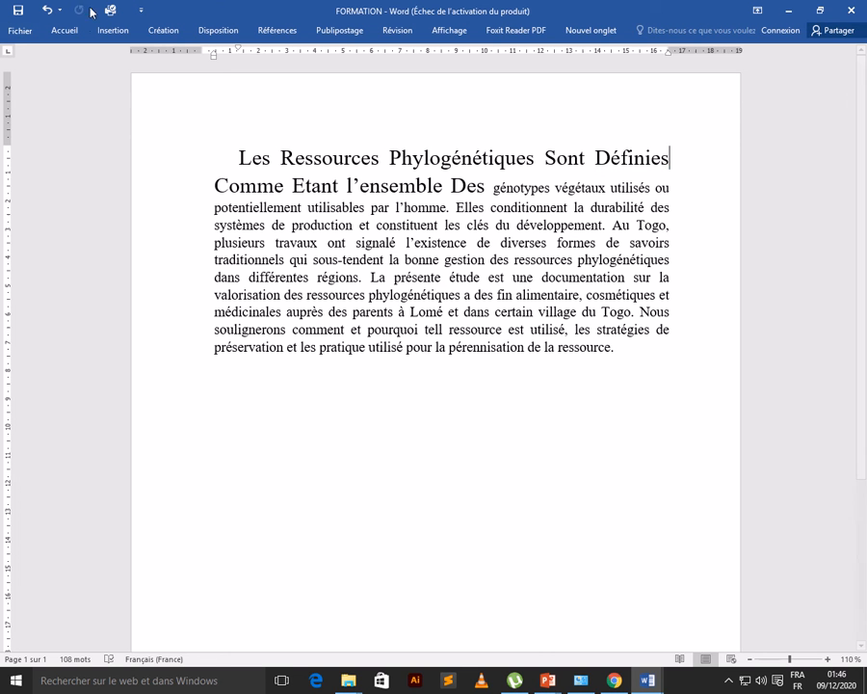
{"action": "left_click", "coordinate": [65, 32]}
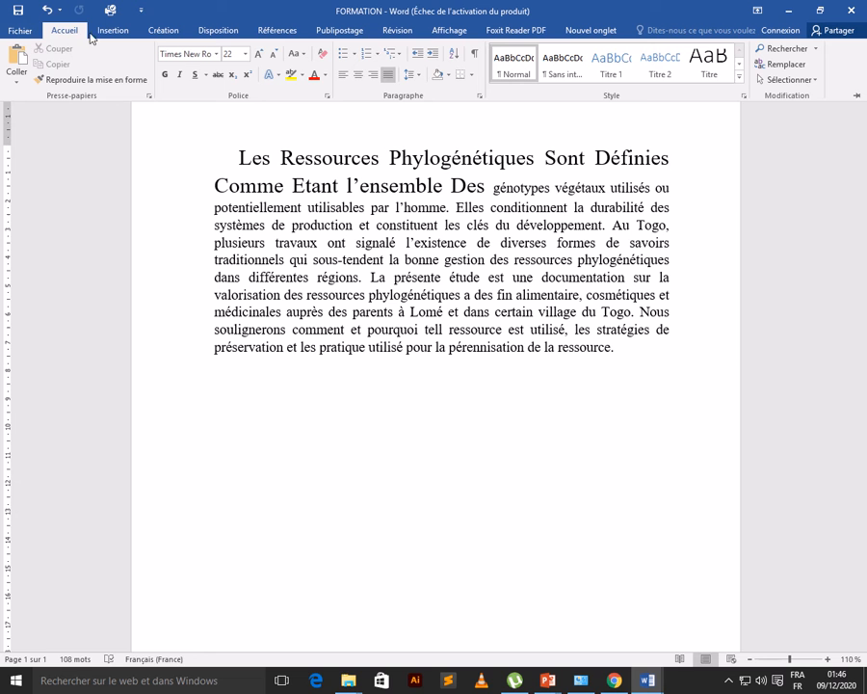
{"action": "left_click", "coordinate": [299, 53]}
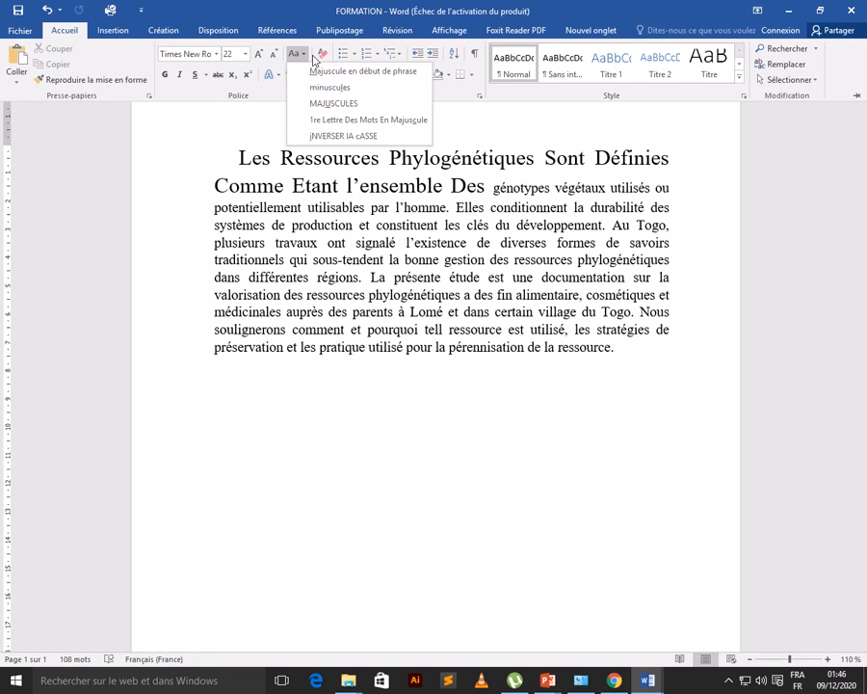
{"action": "left_click", "coordinate": [216, 55]}
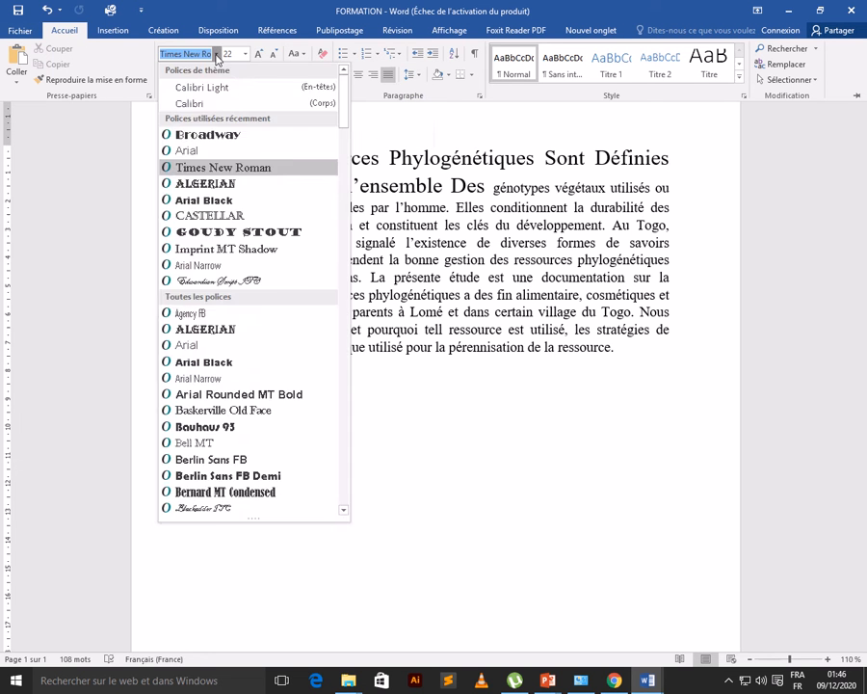
{"action": "left_click", "coordinate": [216, 55]}
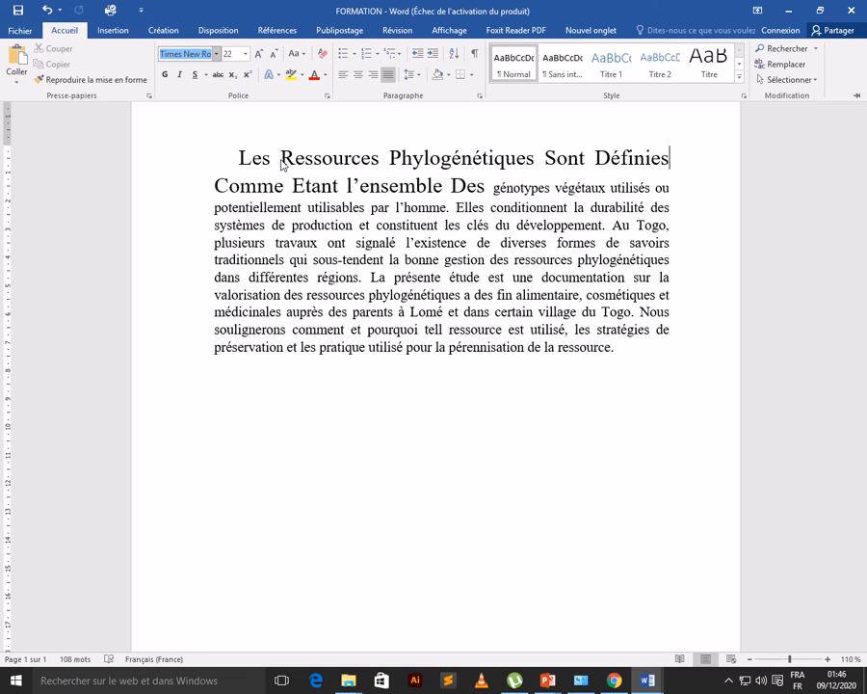
{"action": "key", "text": "ctrl+F1"}
Select the enlarged opening words, from Les to Des, and make them bold.
{"action": "left_click_drag", "start_coordinate": [238, 158], "coordinate": [491, 185]}
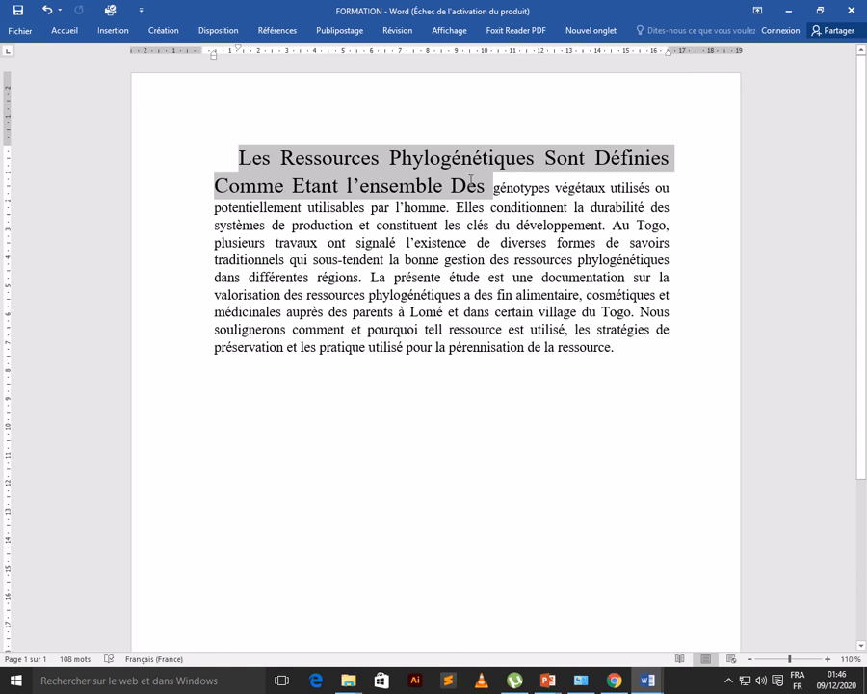
{"action": "left_click", "coordinate": [58, 30]}
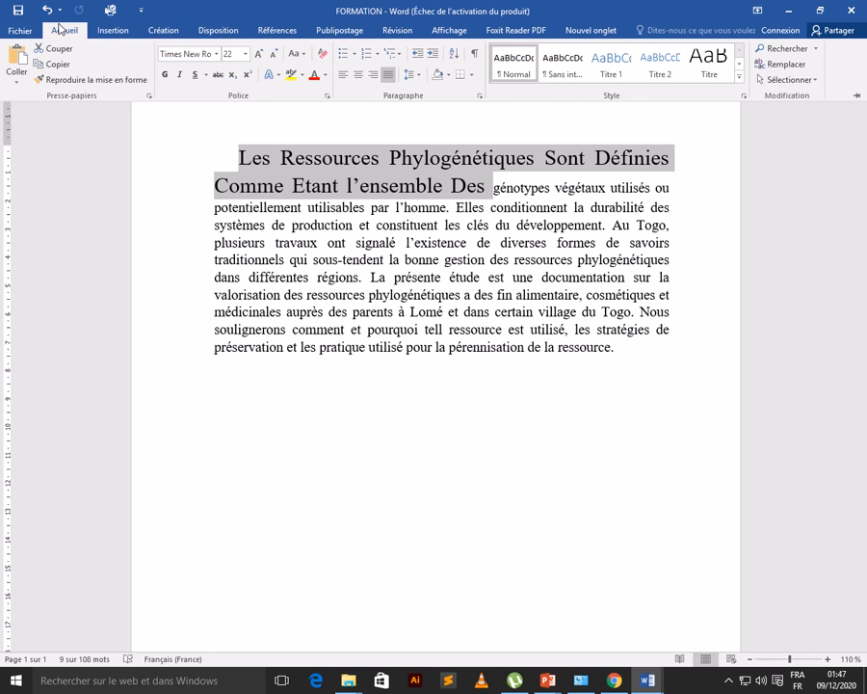
{"action": "left_click", "coordinate": [165, 75]}
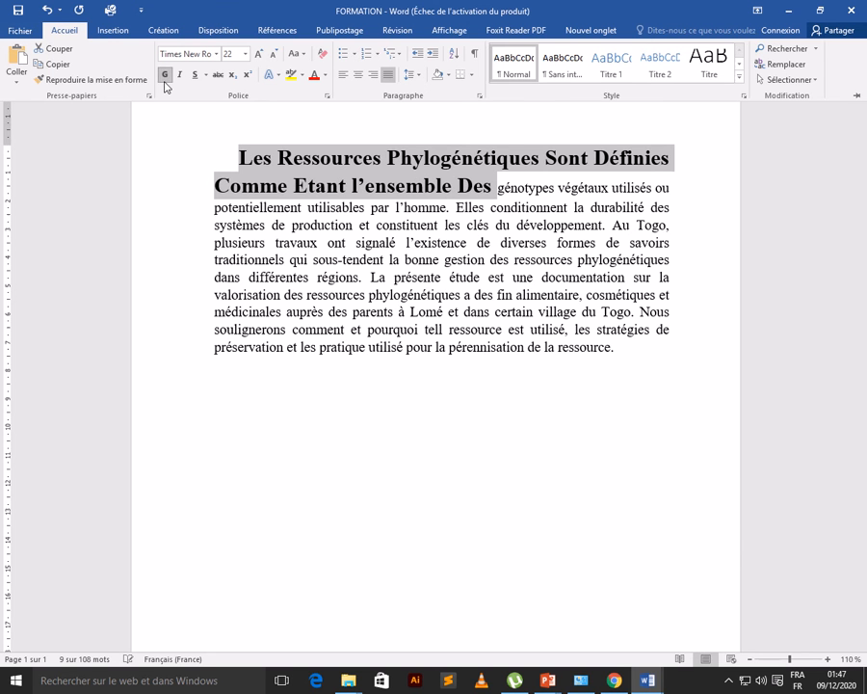
{"action": "left_click", "coordinate": [357, 311]}
{"action": "left_click", "coordinate": [358, 310]}
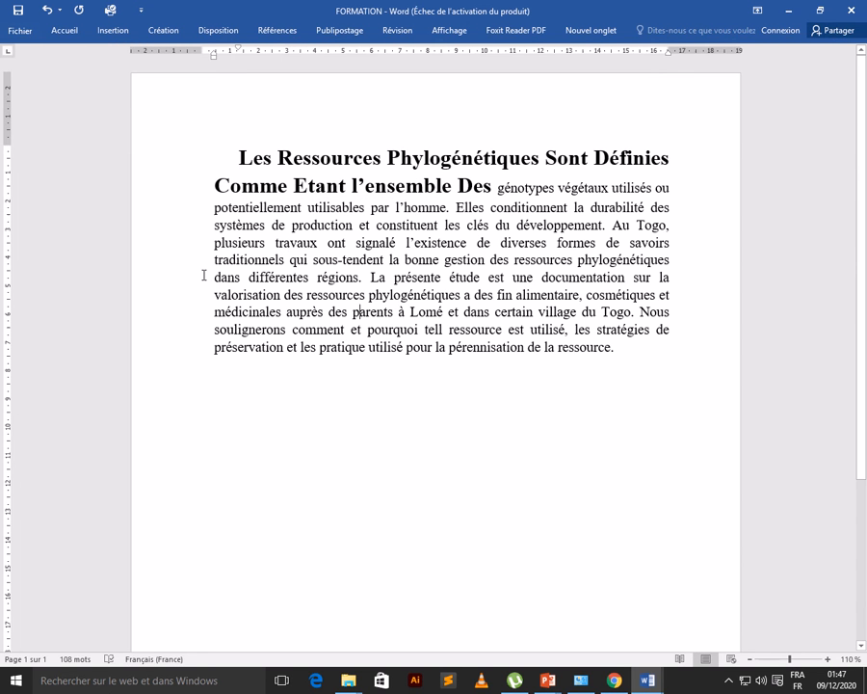
Undo the bold formatting on the enlarged opening words and deselect them.
{"action": "left_click", "coordinate": [113, 258]}
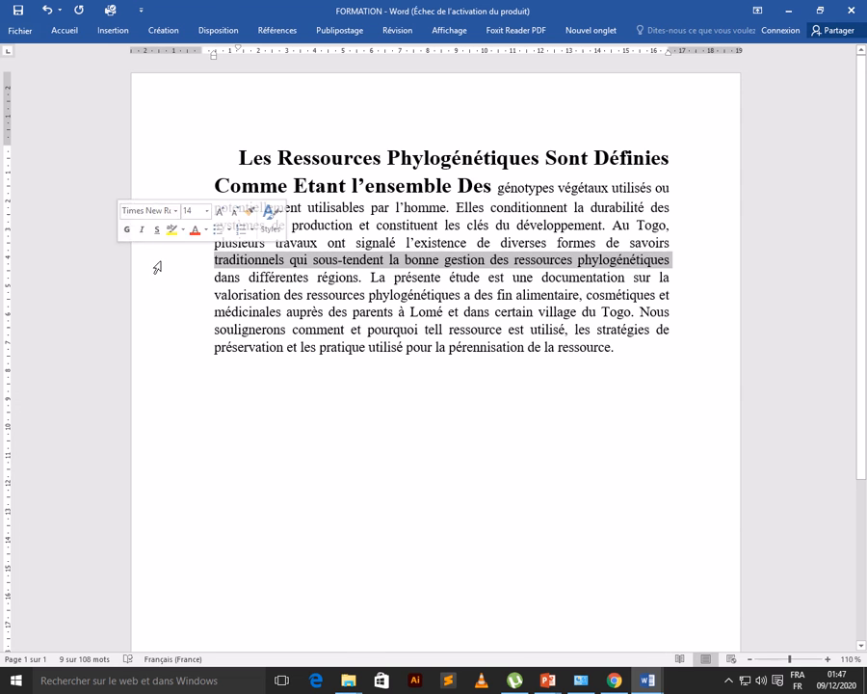
{"action": "left_click", "coordinate": [360, 423]}
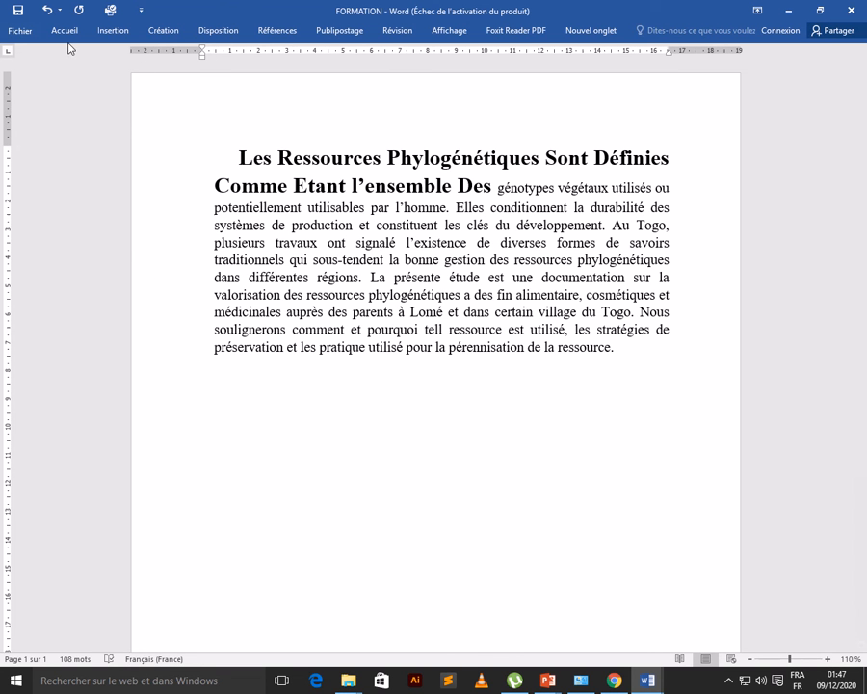
{"action": "left_click", "coordinate": [47, 12]}
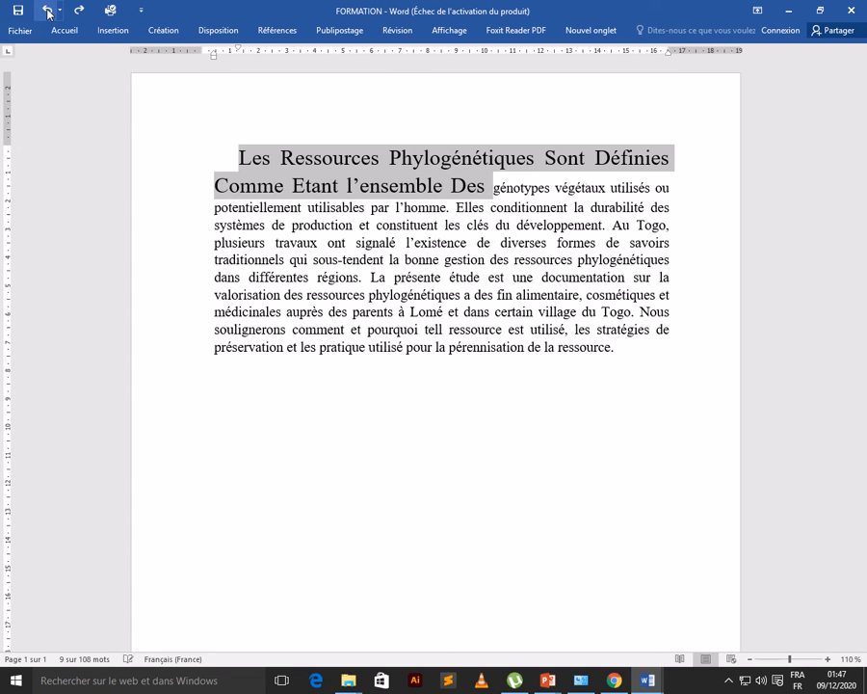
{"action": "left_click", "coordinate": [348, 294]}
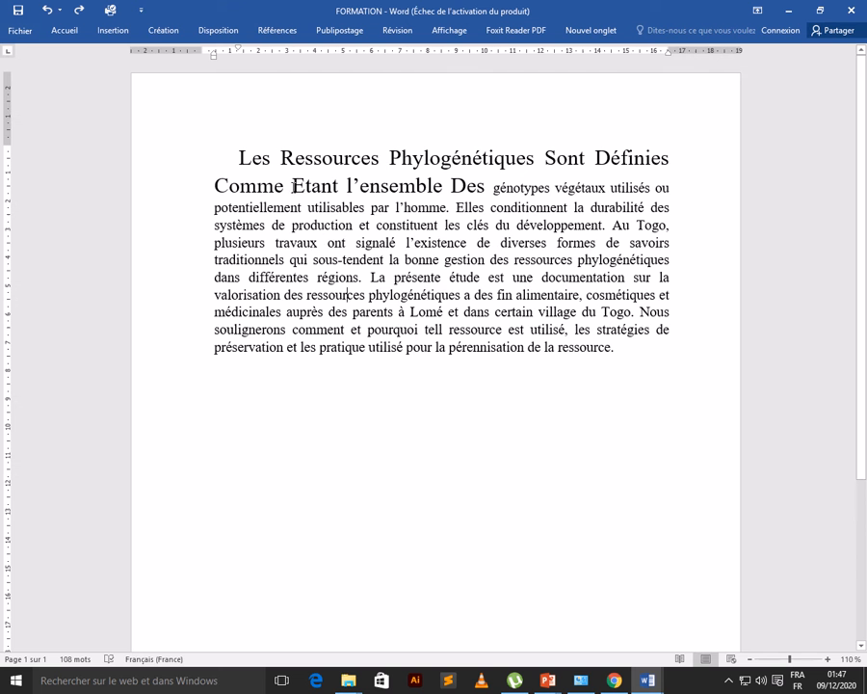
Select the entire paragraph, make it bold, and deselect it.
{"action": "left_click_drag", "start_coordinate": [229, 158], "coordinate": [582, 325]}
{"action": "left_click", "coordinate": [57, 31]}
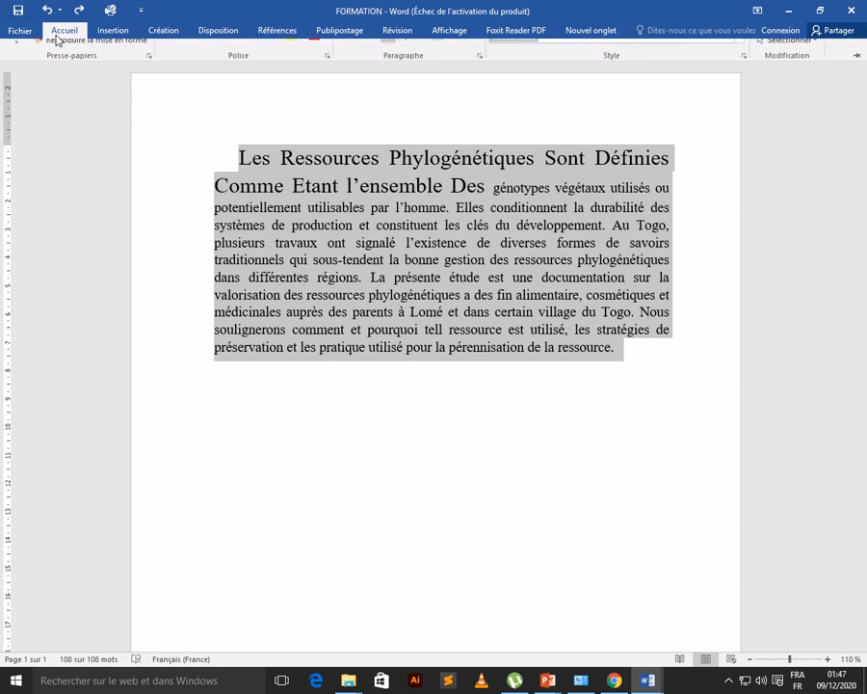
{"action": "left_click", "coordinate": [165, 74]}
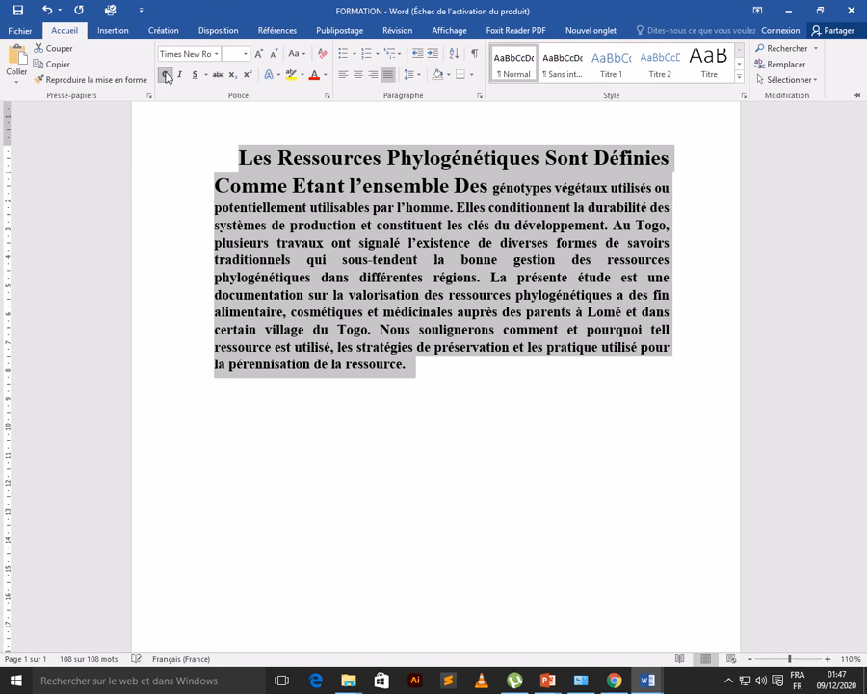
{"action": "left_click", "coordinate": [359, 362]}
{"action": "left_click", "coordinate": [359, 362]}
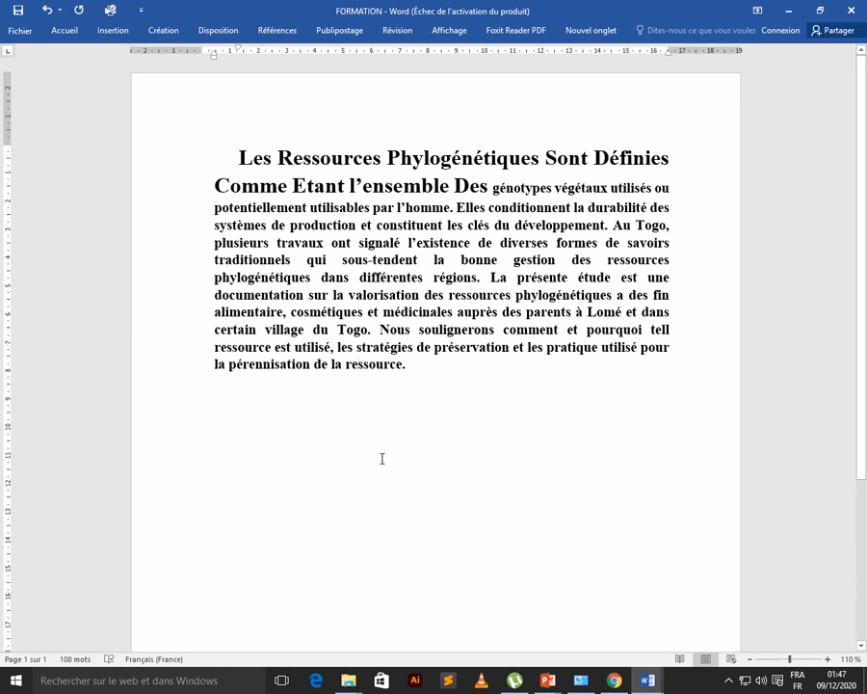
Undo the paragraph's bold formatting and switch bold on, off and on again for the selected paragraph.
{"action": "left_click", "coordinate": [46, 10]}
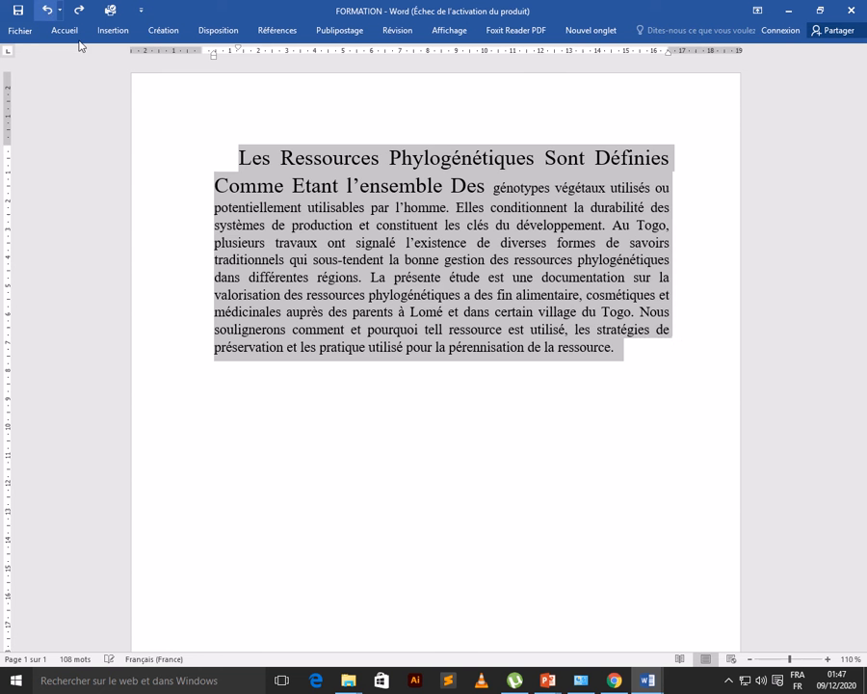
{"action": "left_click", "coordinate": [67, 32]}
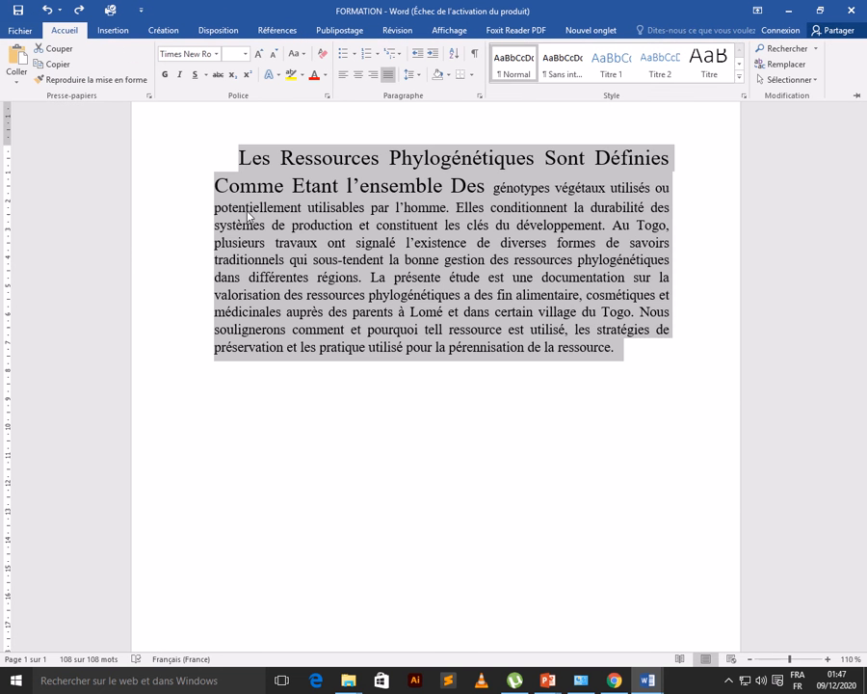
{"action": "left_click", "coordinate": [165, 74]}
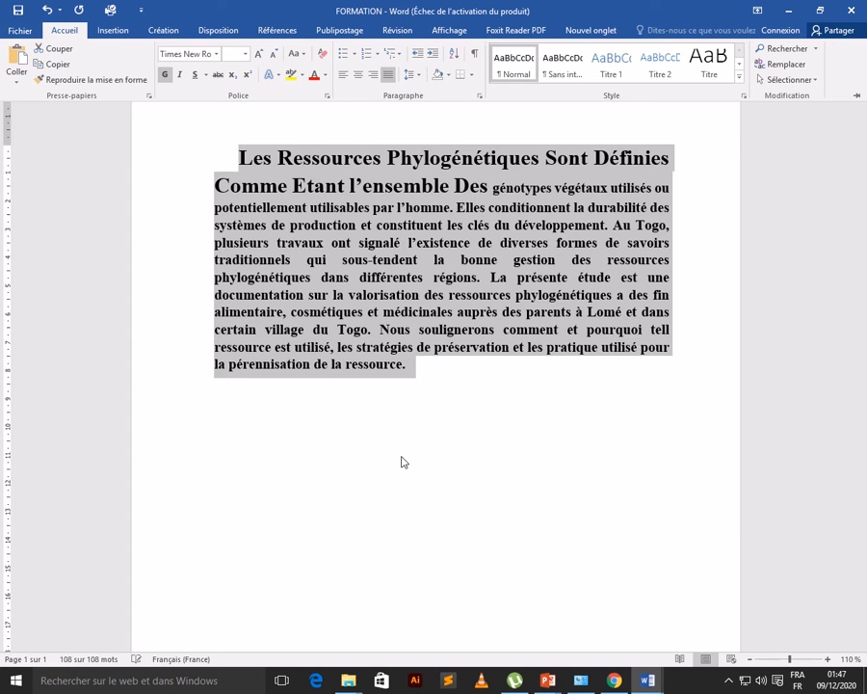
{"action": "left_click", "coordinate": [165, 74]}
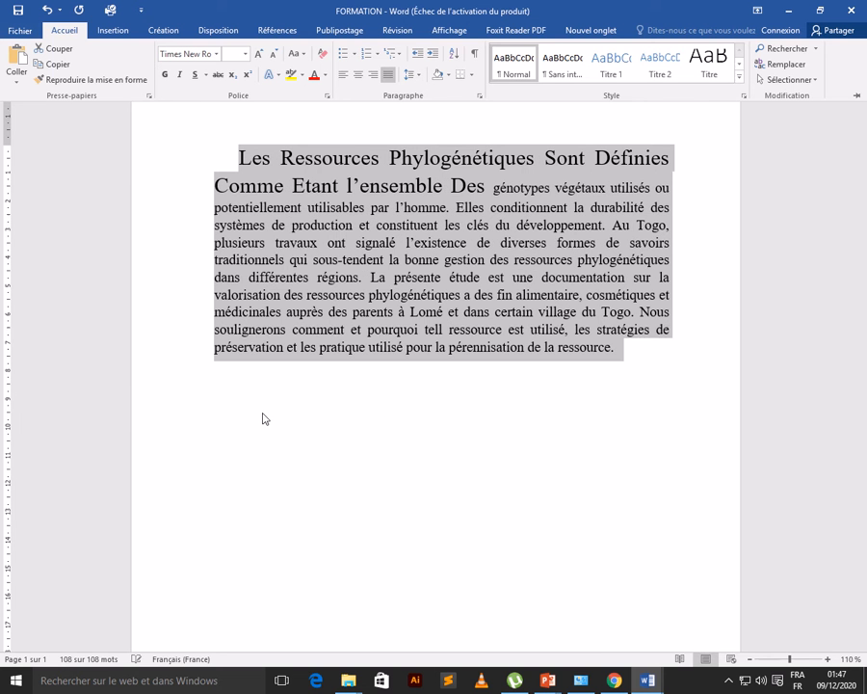
{"action": "left_click", "coordinate": [164, 75]}
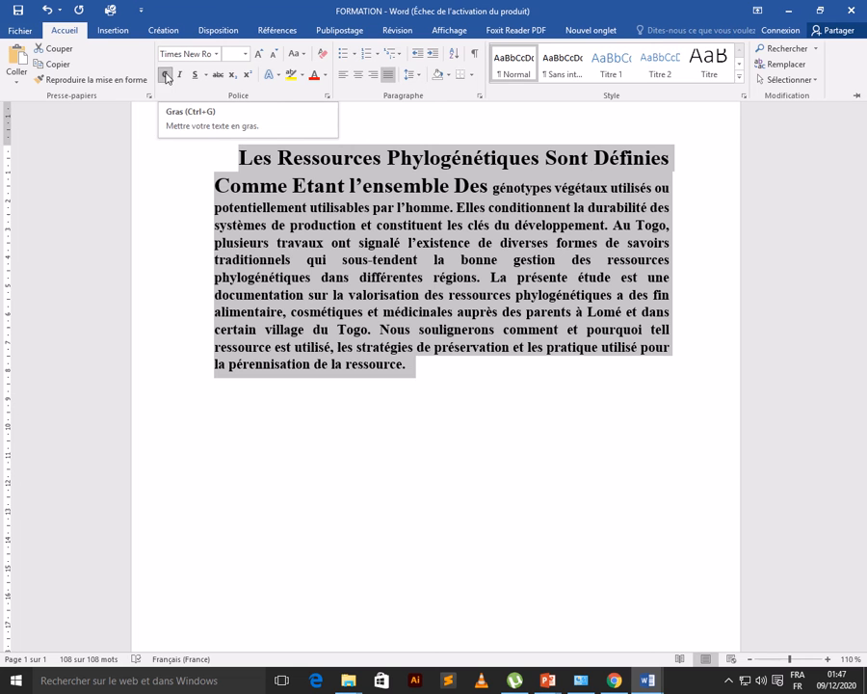
{"action": "mouse_move", "coordinate": [364, 6]}
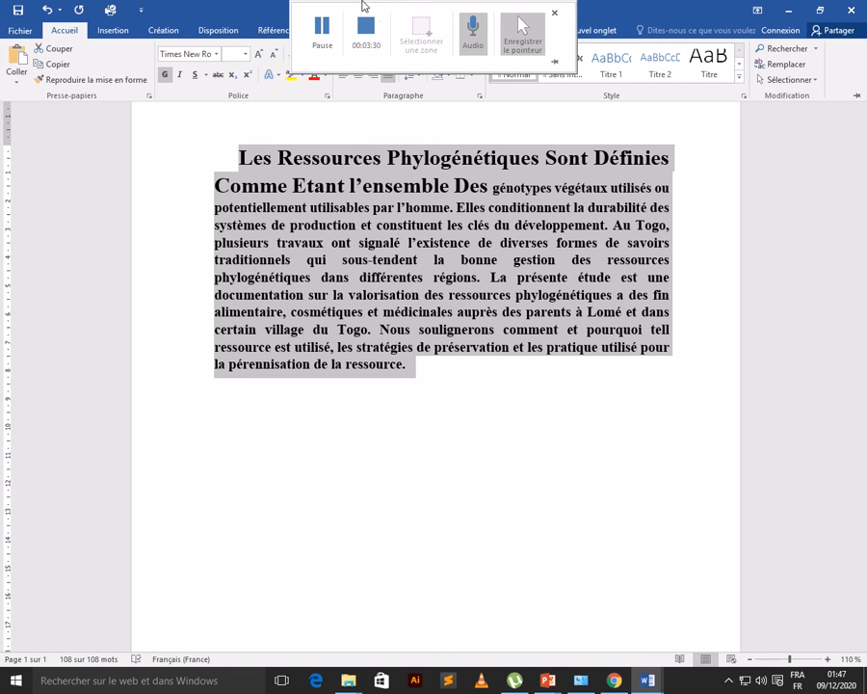
Replace the selected paragraph's bold formatting with italic and deselect the text.
{"action": "left_click", "coordinate": [165, 75]}
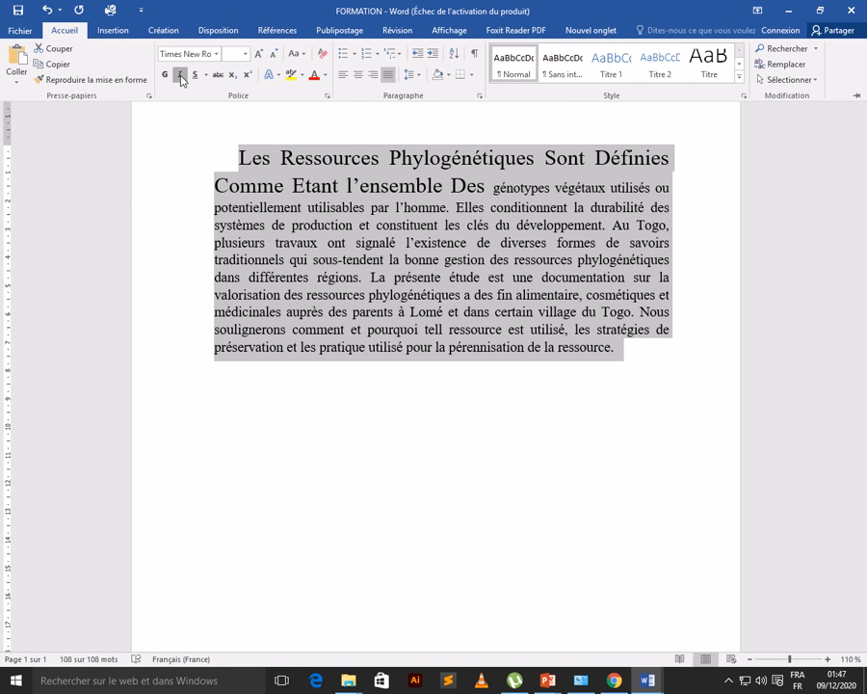
{"action": "left_click", "coordinate": [179, 75]}
{"action": "left_click", "coordinate": [497, 447]}
{"action": "left_click", "coordinate": [499, 442]}
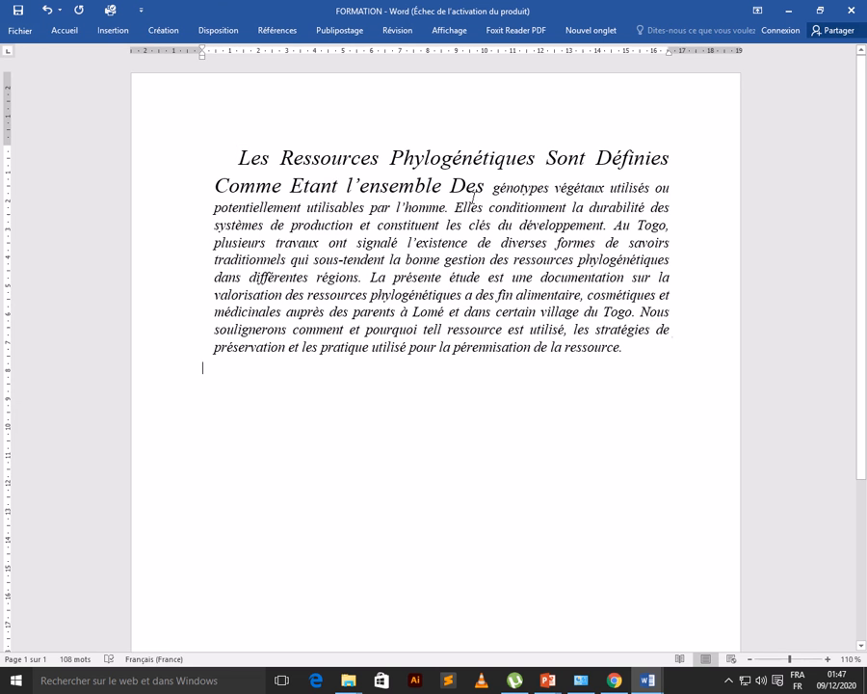
Reselect the whole text and remove its italic formatting.
{"action": "left_click", "coordinate": [68, 31]}
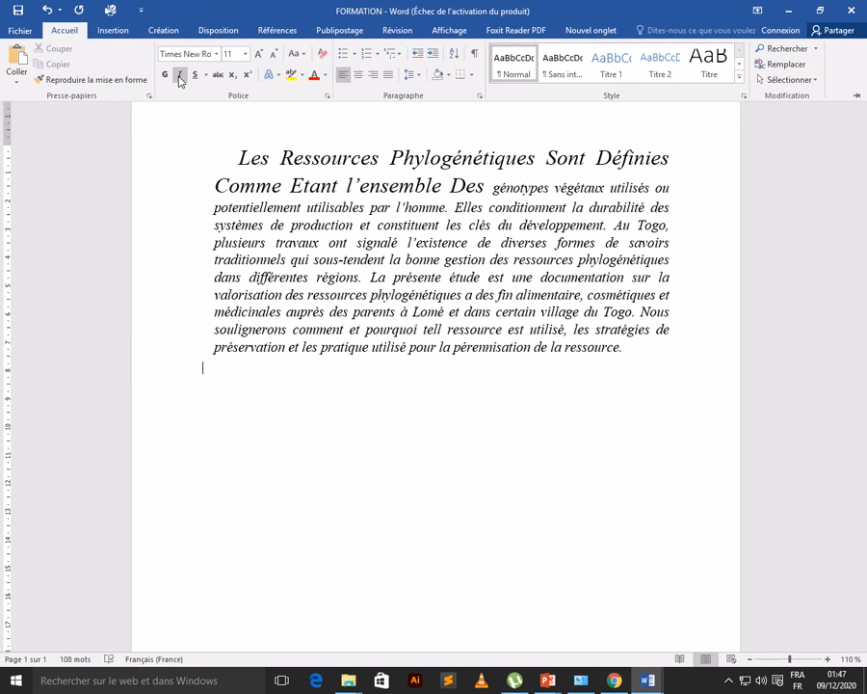
{"action": "left_click", "coordinate": [239, 161]}
{"action": "left_click_drag", "start_coordinate": [239, 161], "coordinate": [452, 415]}
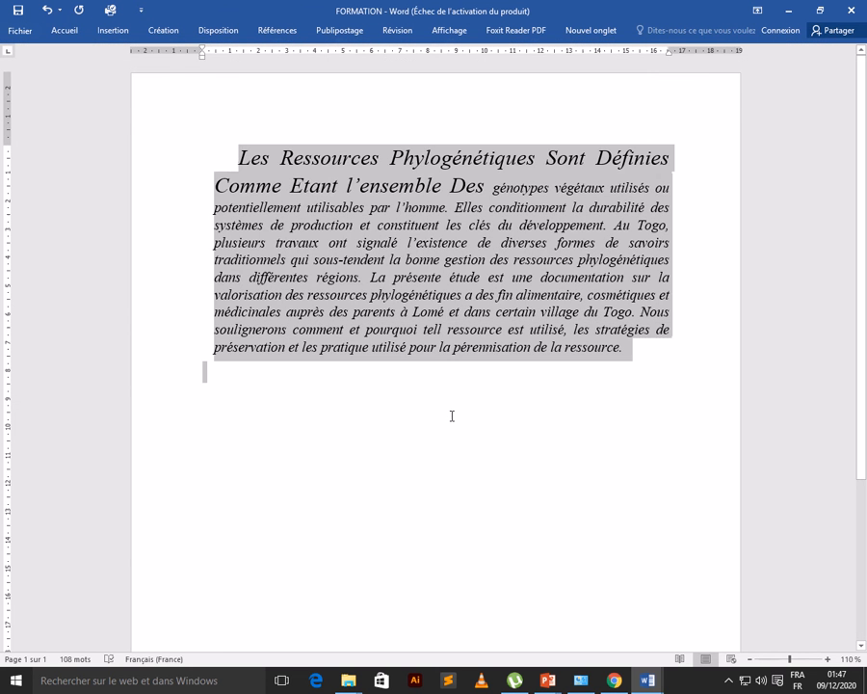
{"action": "left_click", "coordinate": [60, 31]}
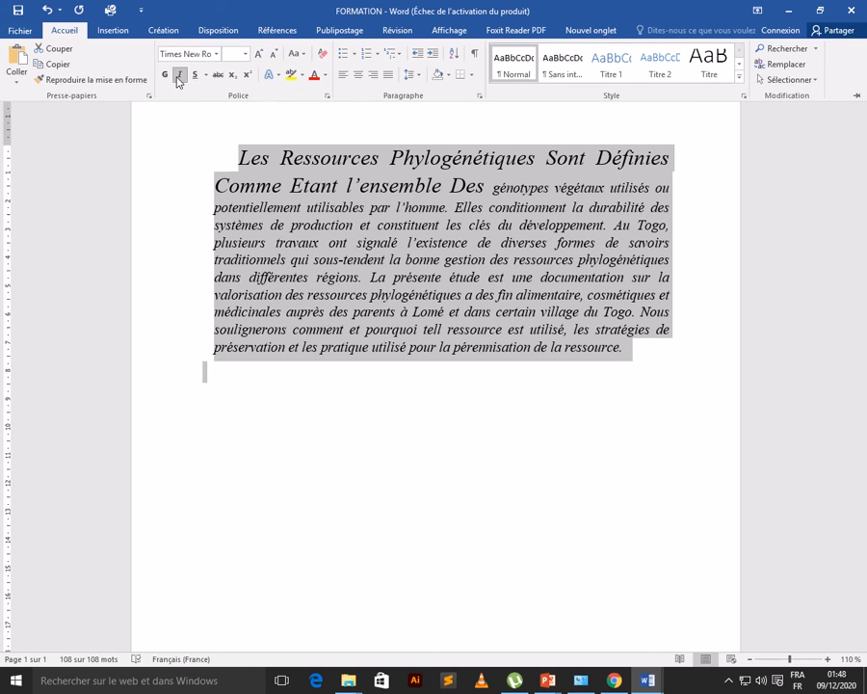
{"action": "left_click", "coordinate": [177, 77]}
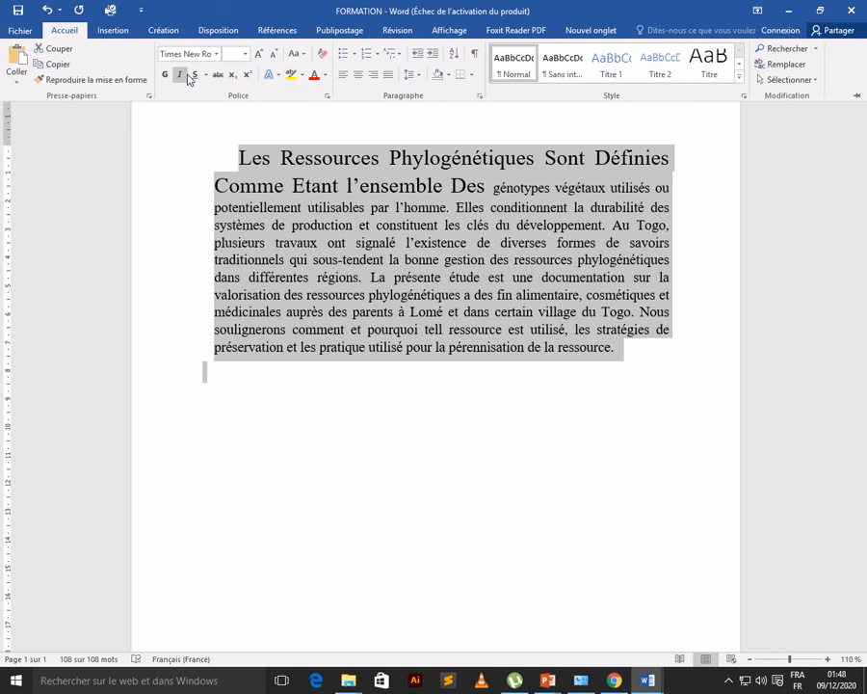
Underline the whole selected text with a single line and deselect it.
{"action": "left_click", "coordinate": [194, 76]}
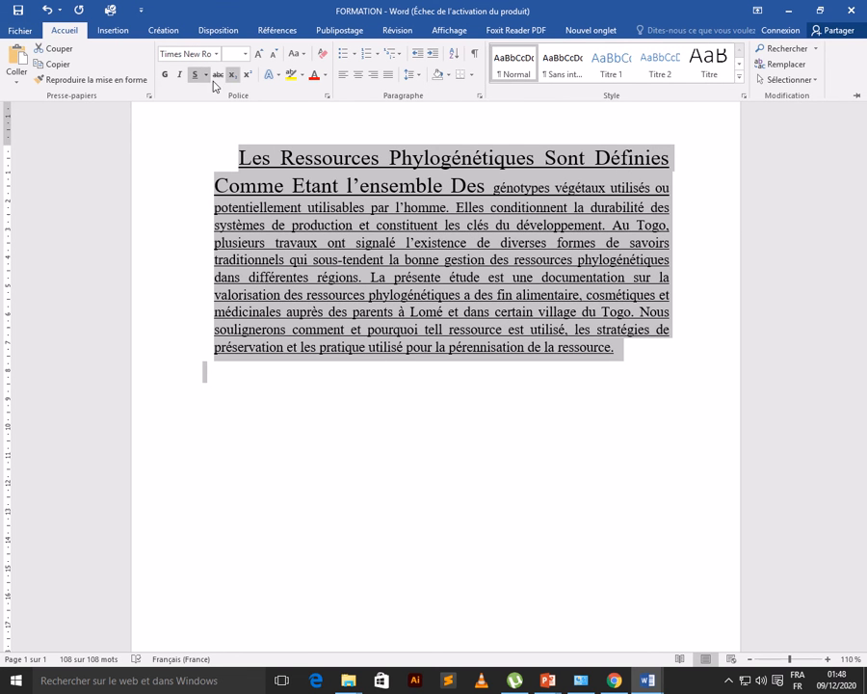
{"action": "key", "text": "ctrl+F1"}
{"action": "left_click", "coordinate": [364, 416]}
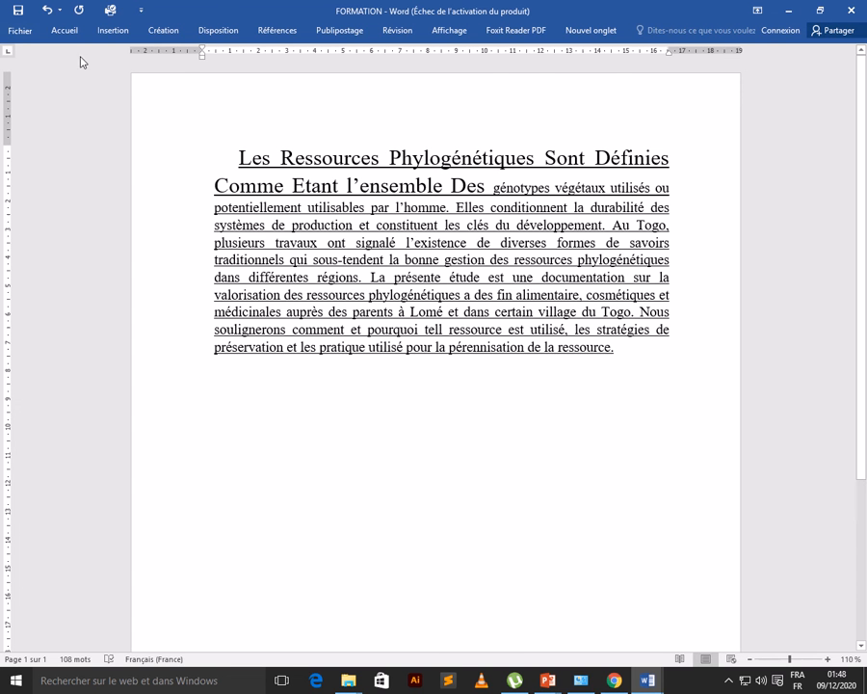
Select the whole document, review the underline styles and the Autres soulignements options, and close the Police dialog without changes.
{"action": "left_click", "coordinate": [64, 30]}
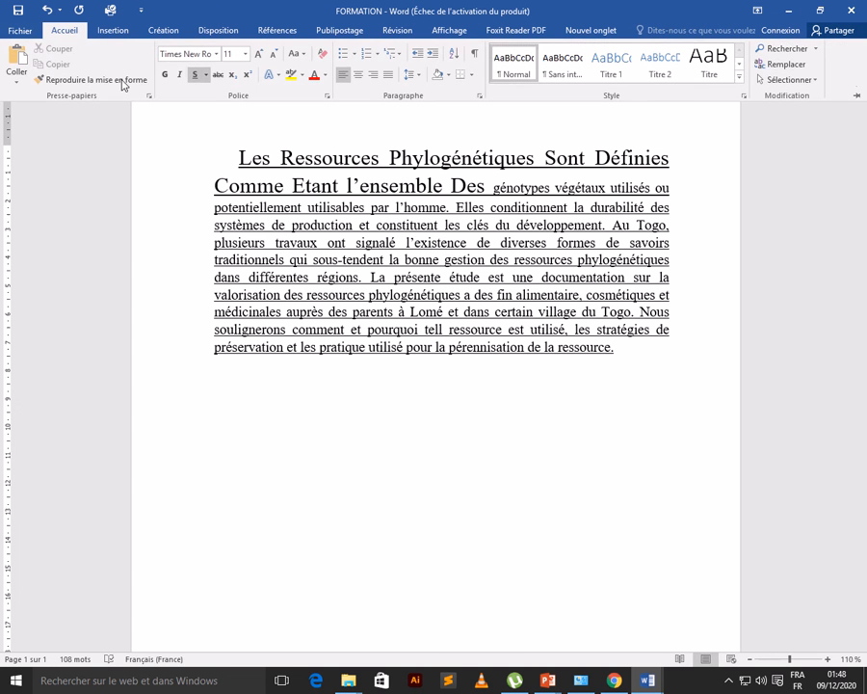
{"action": "left_click", "coordinate": [233, 154]}
{"action": "key", "text": "ctrl+a"}
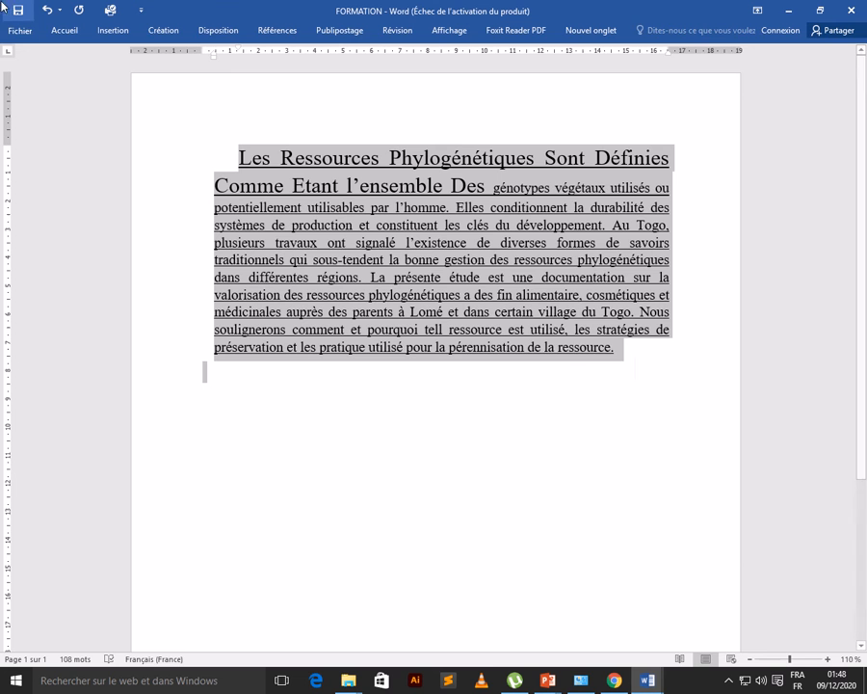
{"action": "left_click", "coordinate": [63, 30]}
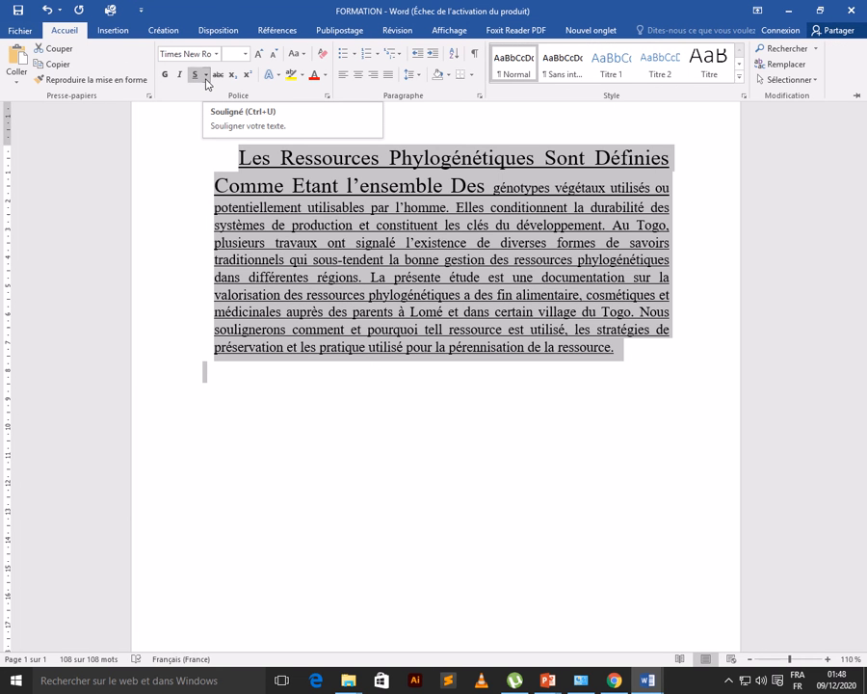
{"action": "left_click", "coordinate": [206, 76]}
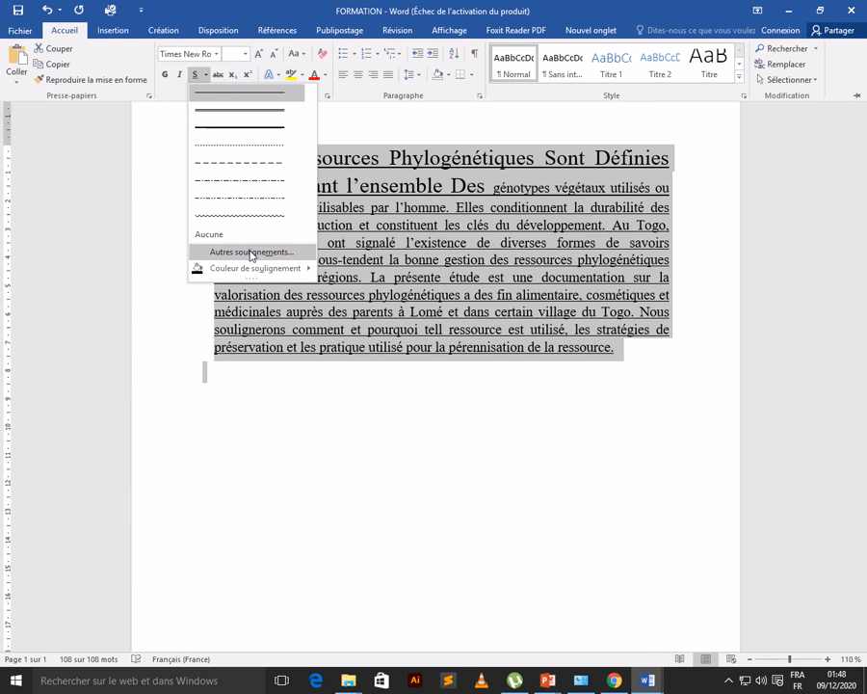
{"action": "left_click", "coordinate": [250, 252]}
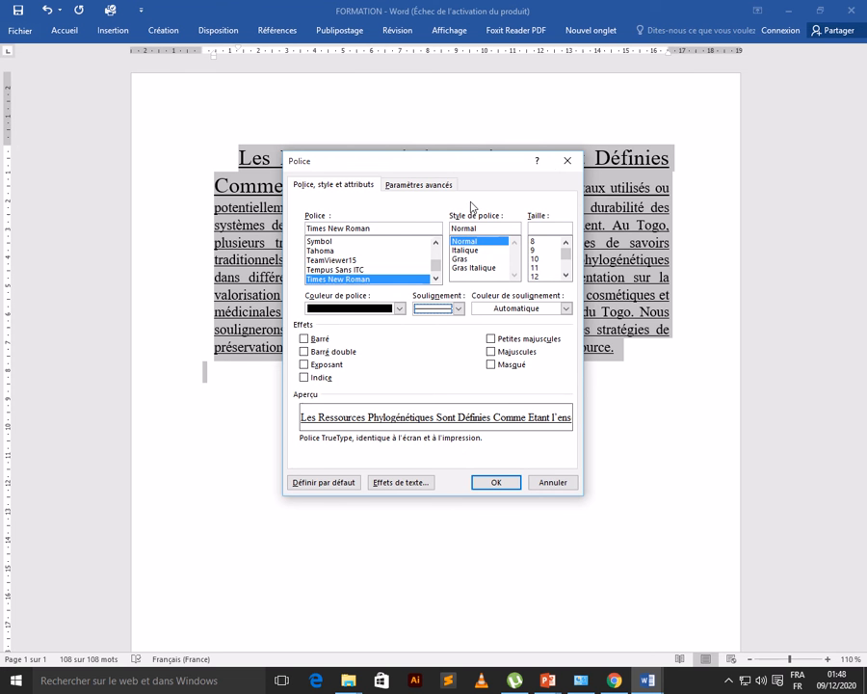
{"action": "left_click", "coordinate": [568, 160]}
{"action": "left_click", "coordinate": [67, 31]}
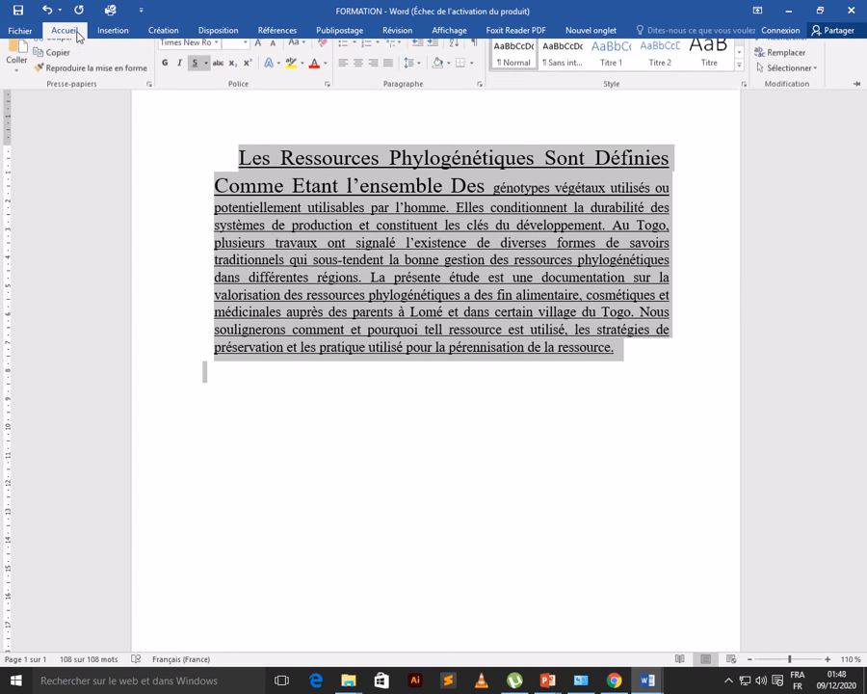
Set the underline colour of the selected text to standard red and deselect it.
{"action": "left_click", "coordinate": [204, 75]}
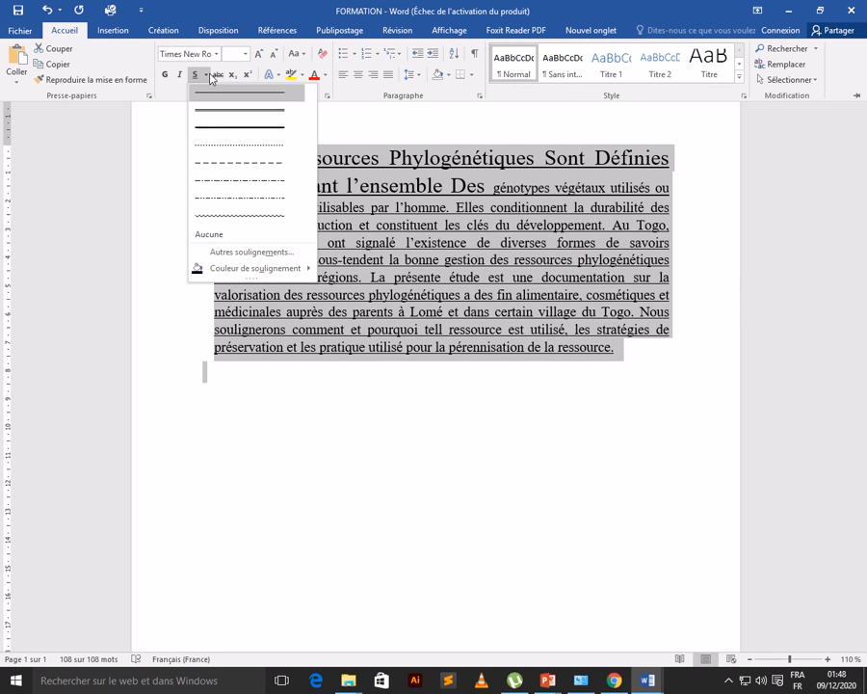
{"action": "mouse_move", "coordinate": [233, 272]}
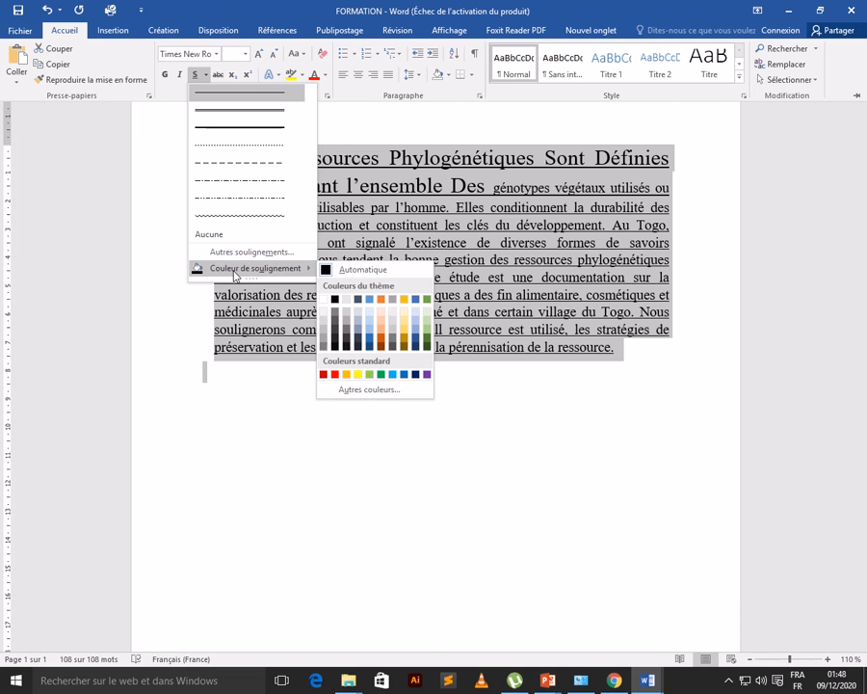
{"action": "left_click", "coordinate": [336, 376]}
{"action": "key", "text": "ctrl+F1"}
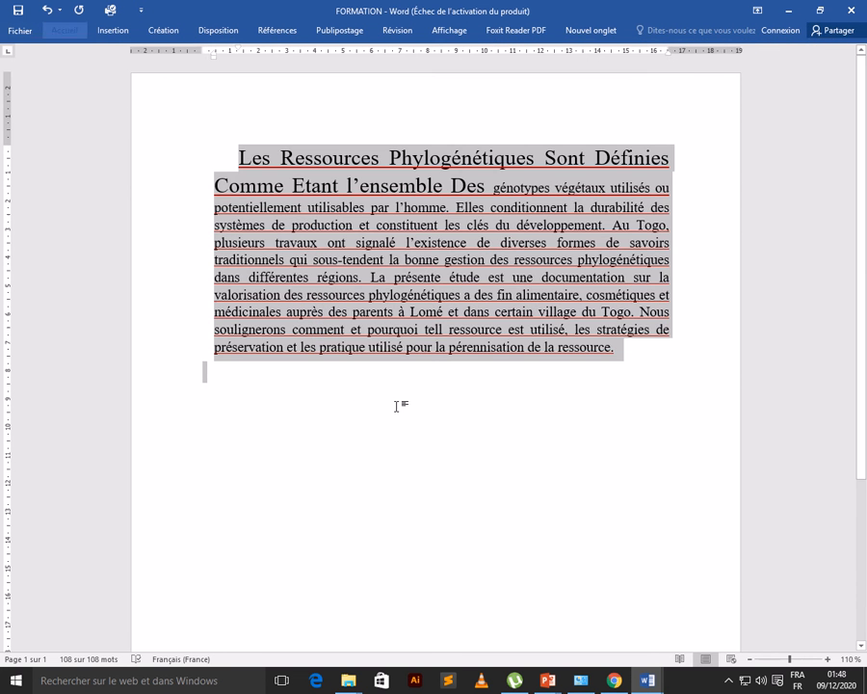
{"action": "left_click", "coordinate": [390, 402]}
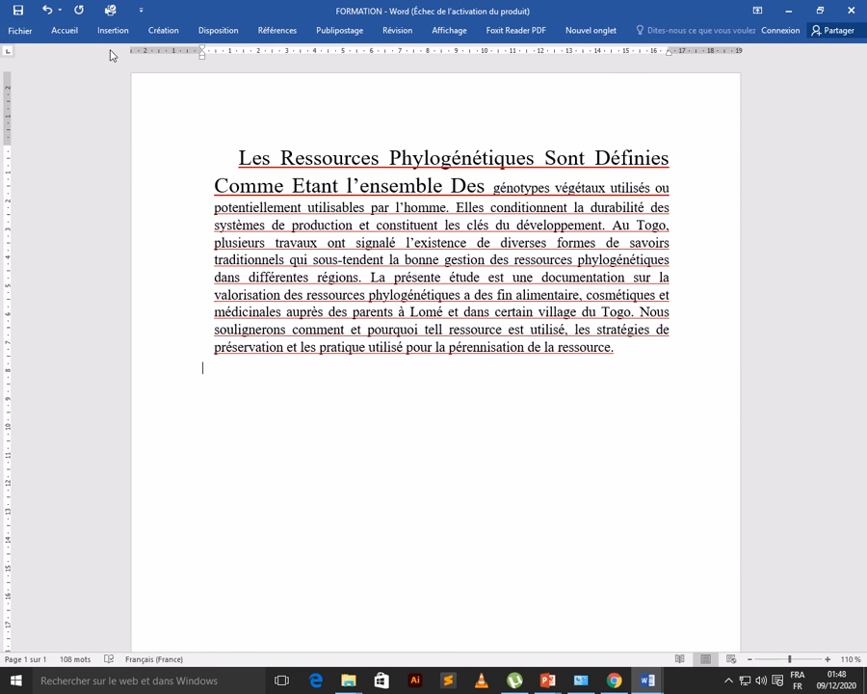
{"action": "left_click", "coordinate": [65, 31]}
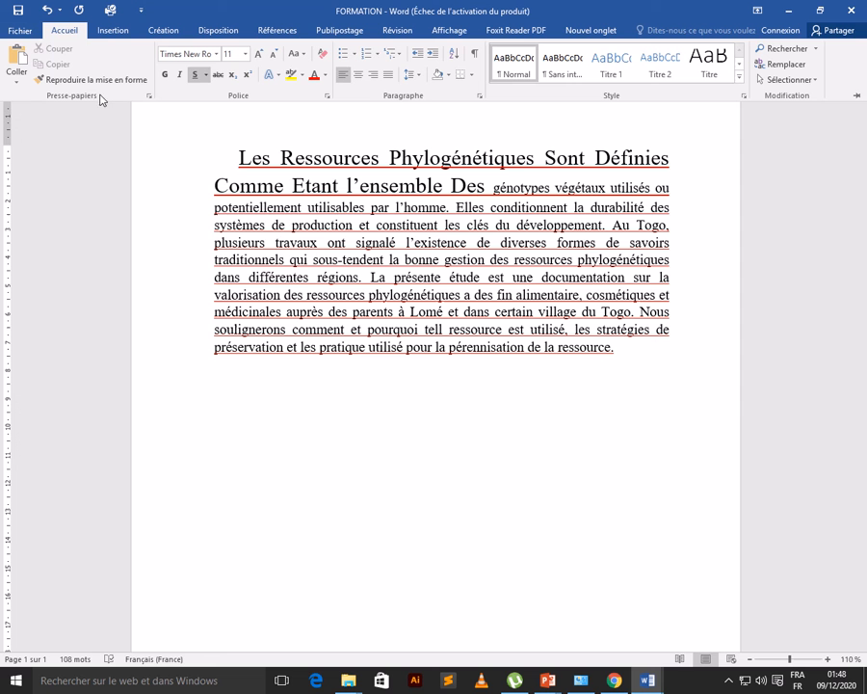
{"action": "left_click", "coordinate": [206, 75]}
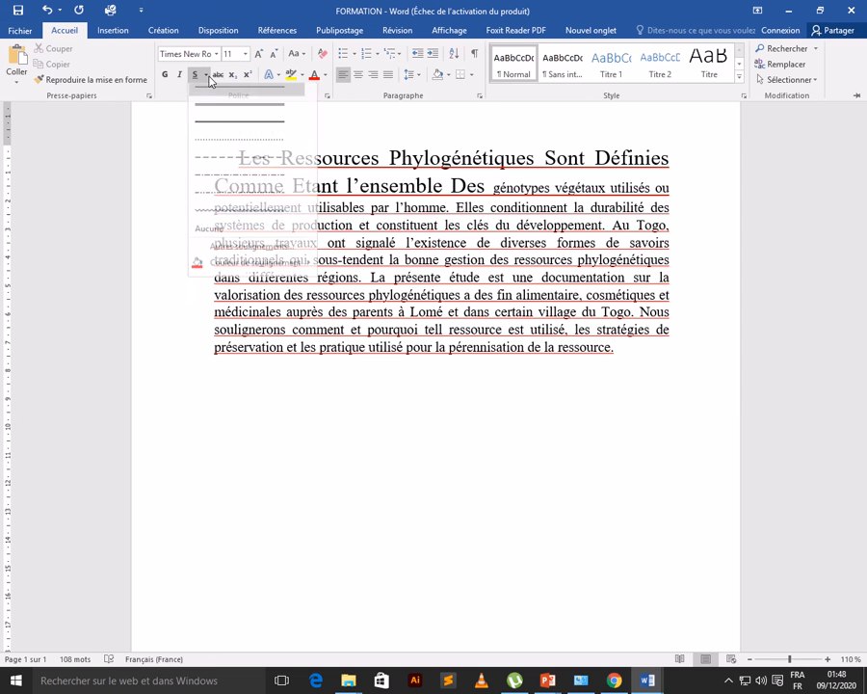
{"action": "left_click", "coordinate": [232, 183]}
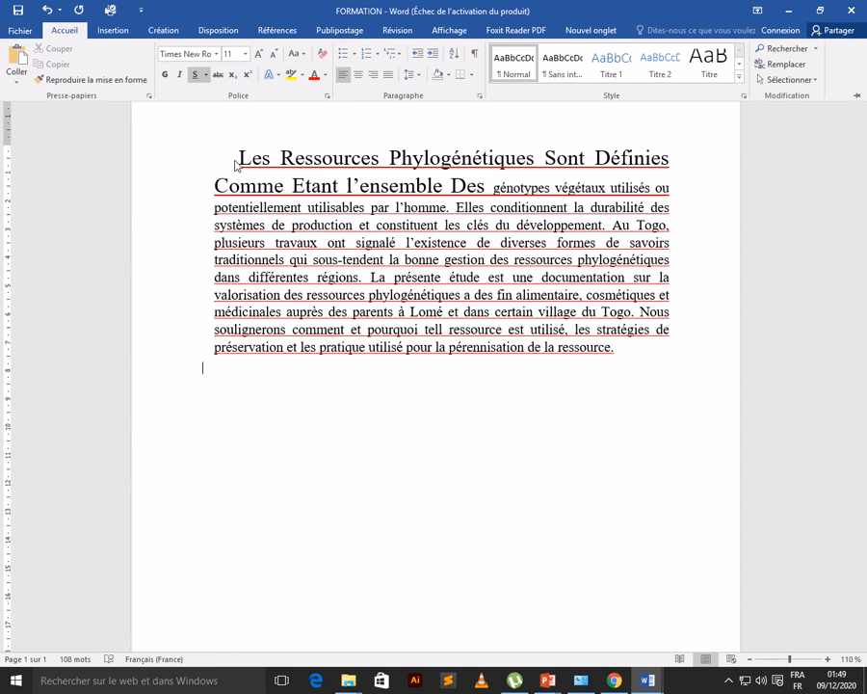
{"action": "left_click", "coordinate": [235, 165]}
Select the whole text, change its underline to the dotted style and deselect it.
{"action": "left_click_drag", "start_coordinate": [235, 159], "coordinate": [653, 399]}
{"action": "left_click", "coordinate": [65, 32]}
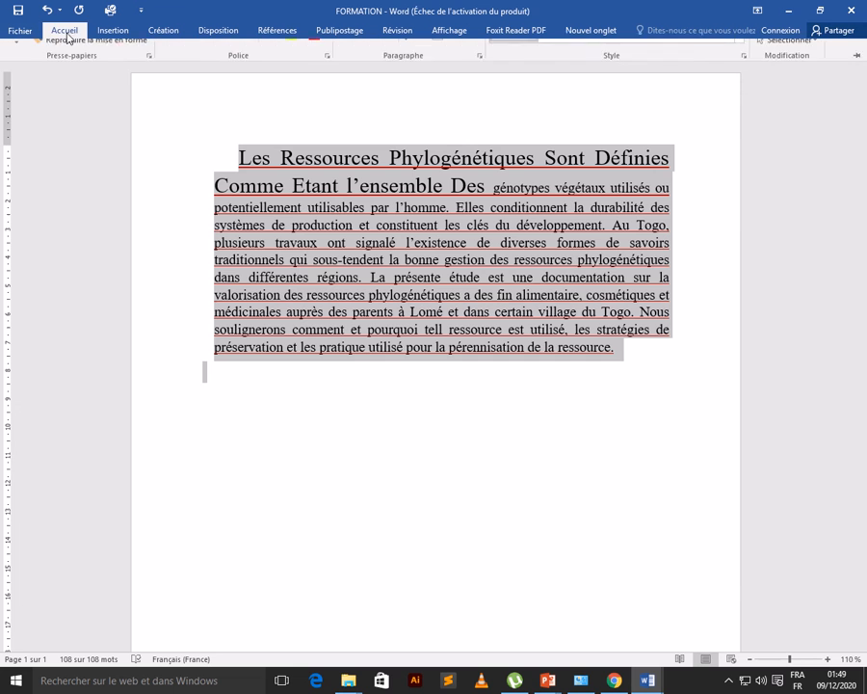
{"action": "left_click", "coordinate": [205, 76]}
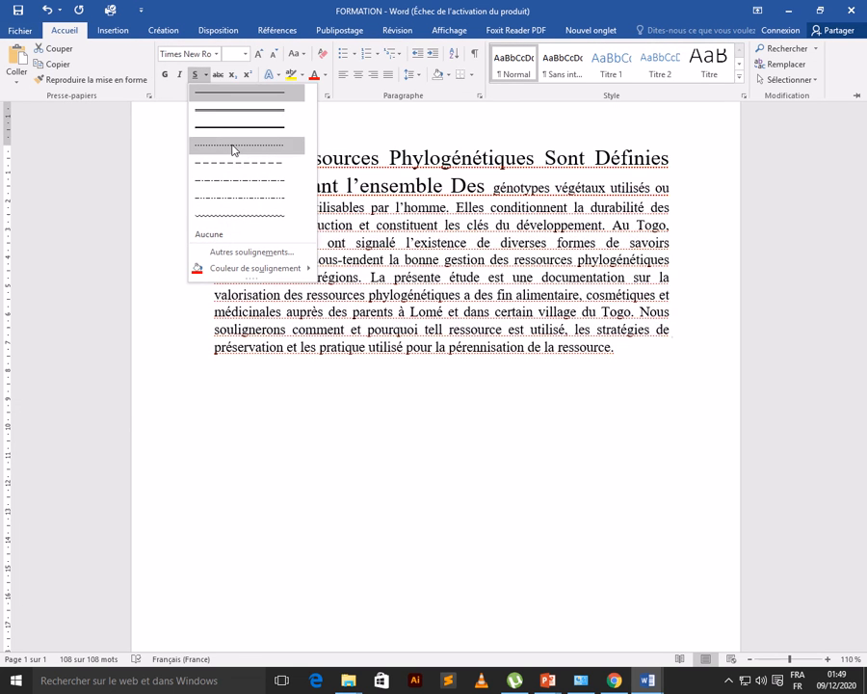
{"action": "left_click", "coordinate": [232, 146]}
{"action": "left_click", "coordinate": [480, 433]}
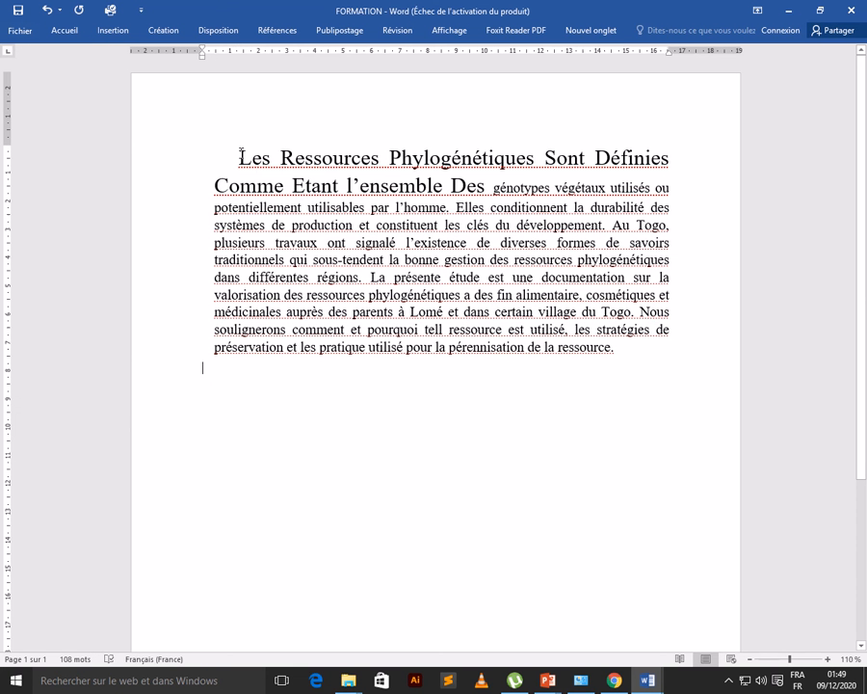
Reselect the whole text and set its underline colour to light magenta from the additional colours.
{"action": "left_click_drag", "start_coordinate": [239, 157], "coordinate": [634, 390]}
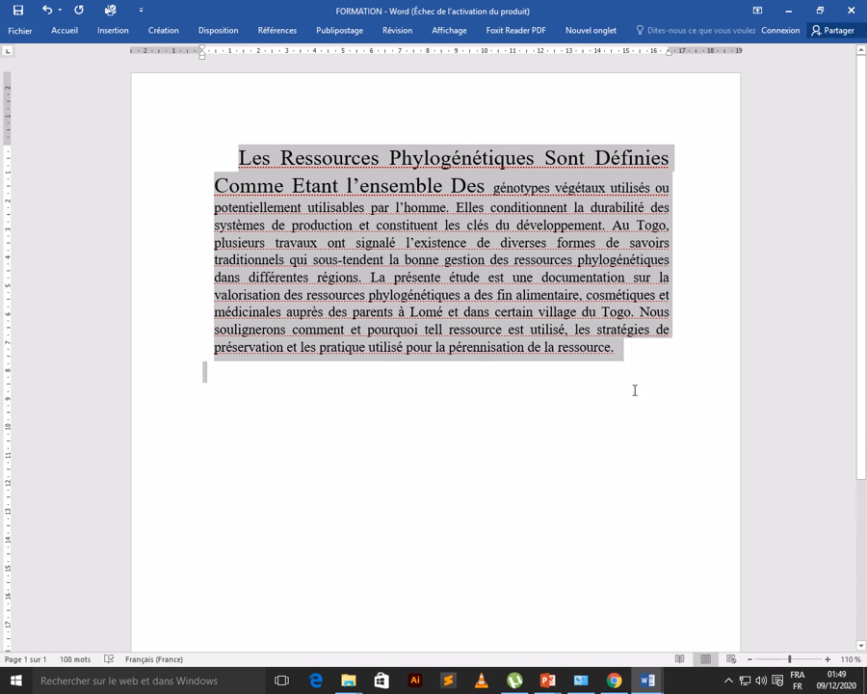
{"action": "left_click", "coordinate": [64, 29]}
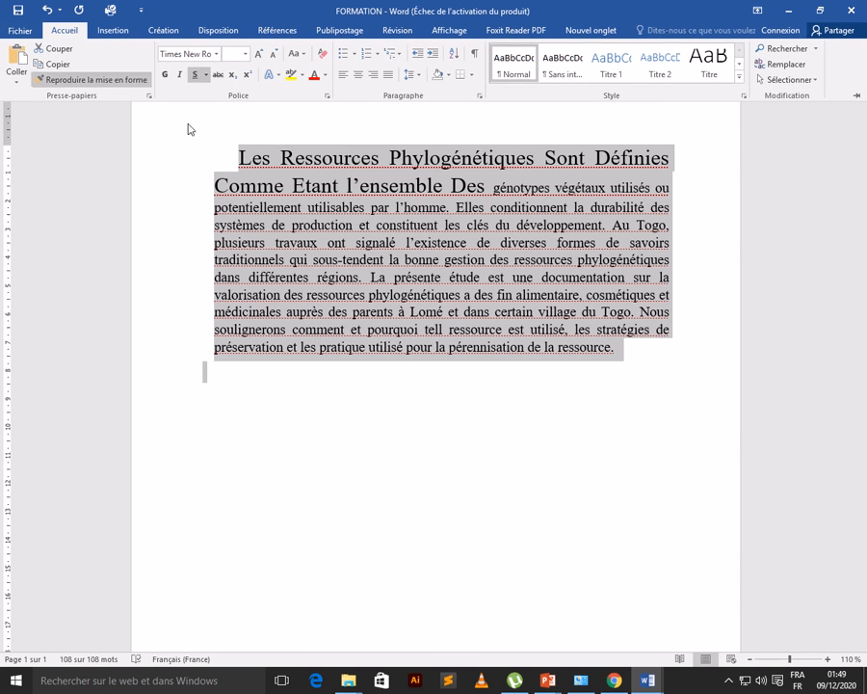
{"action": "left_click", "coordinate": [206, 74]}
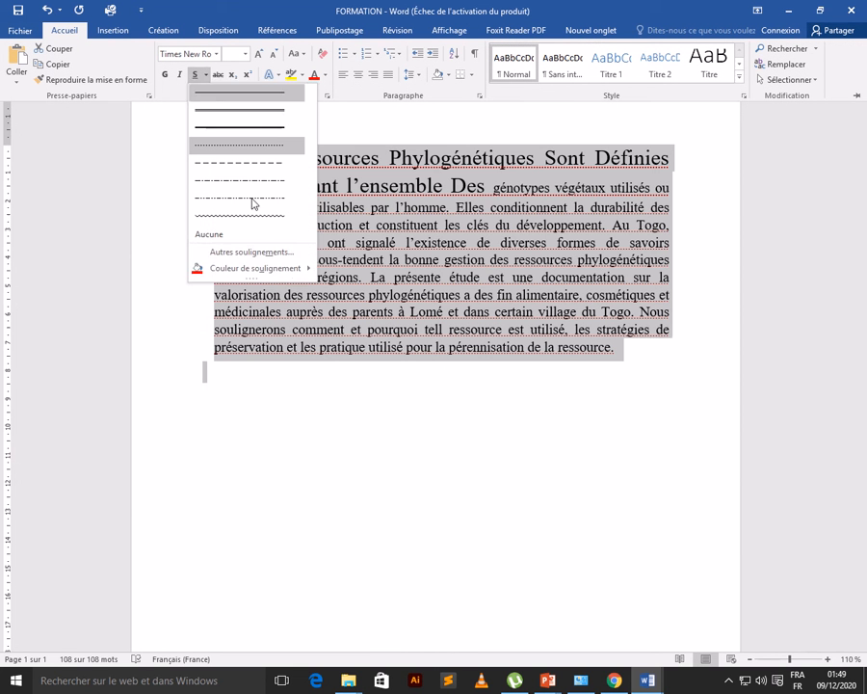
{"action": "mouse_move", "coordinate": [271, 271]}
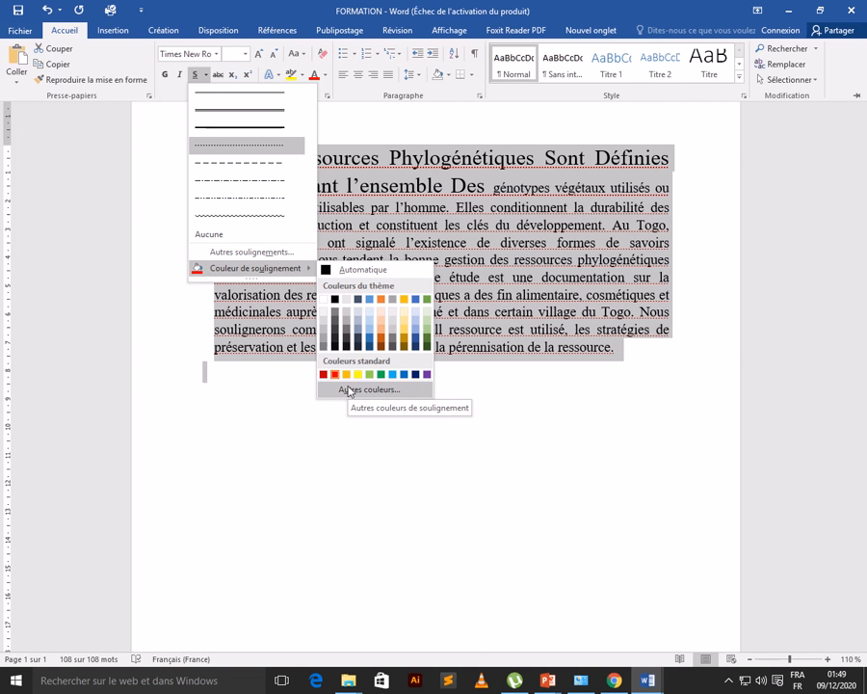
{"action": "left_click", "coordinate": [360, 390]}
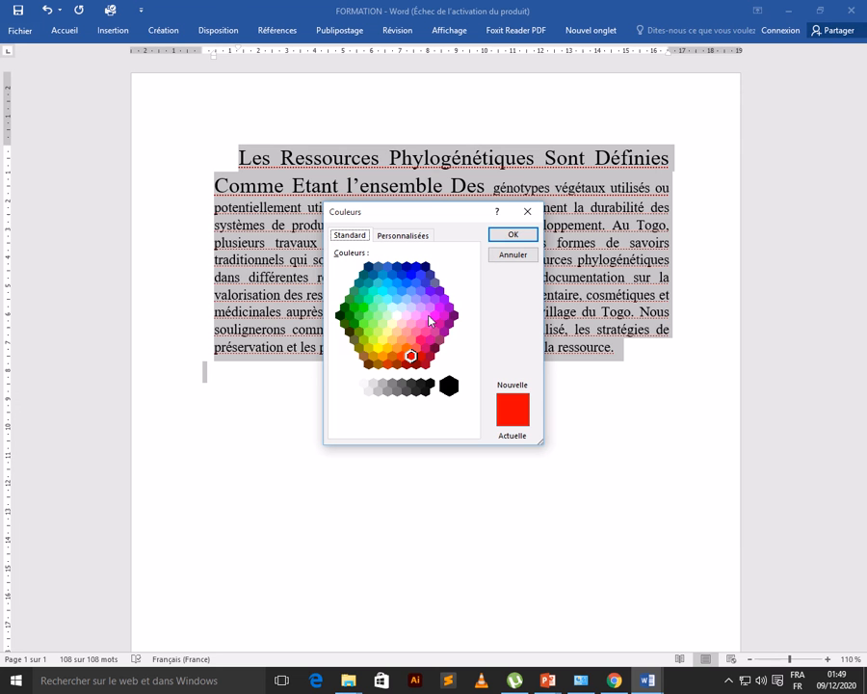
{"action": "left_click", "coordinate": [424, 315]}
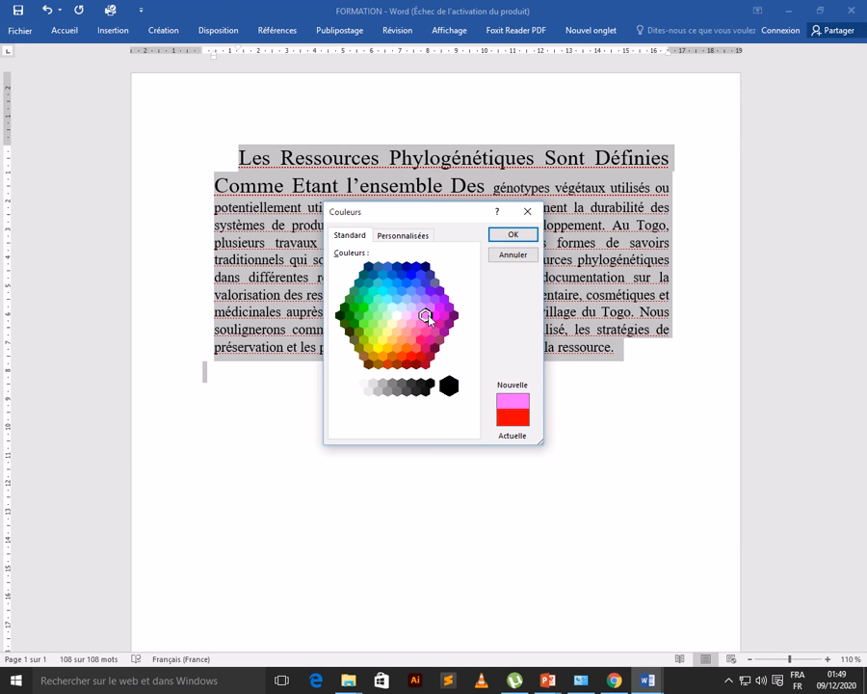
{"action": "left_click", "coordinate": [528, 233]}
Change the selected text's underline colour to blue from the additional colours and deselect the text.
{"action": "left_click", "coordinate": [55, 31]}
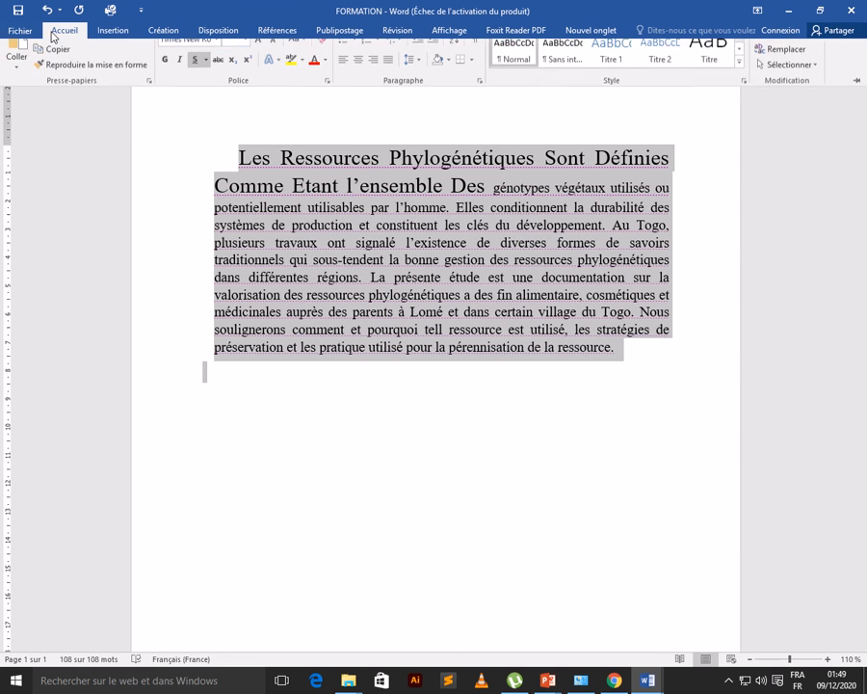
{"action": "left_click", "coordinate": [206, 76]}
{"action": "mouse_move", "coordinate": [230, 271]}
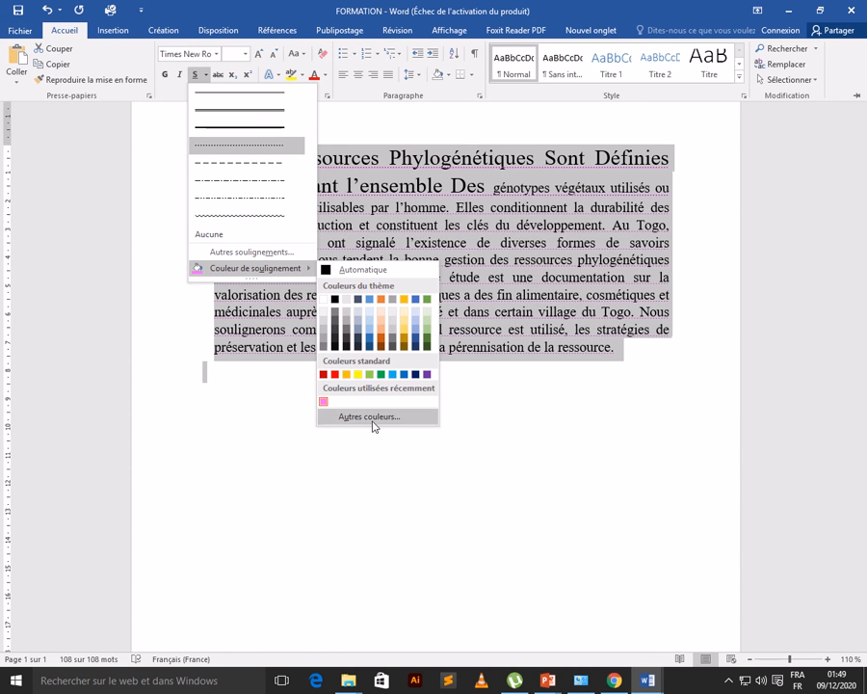
{"action": "left_click", "coordinate": [368, 418]}
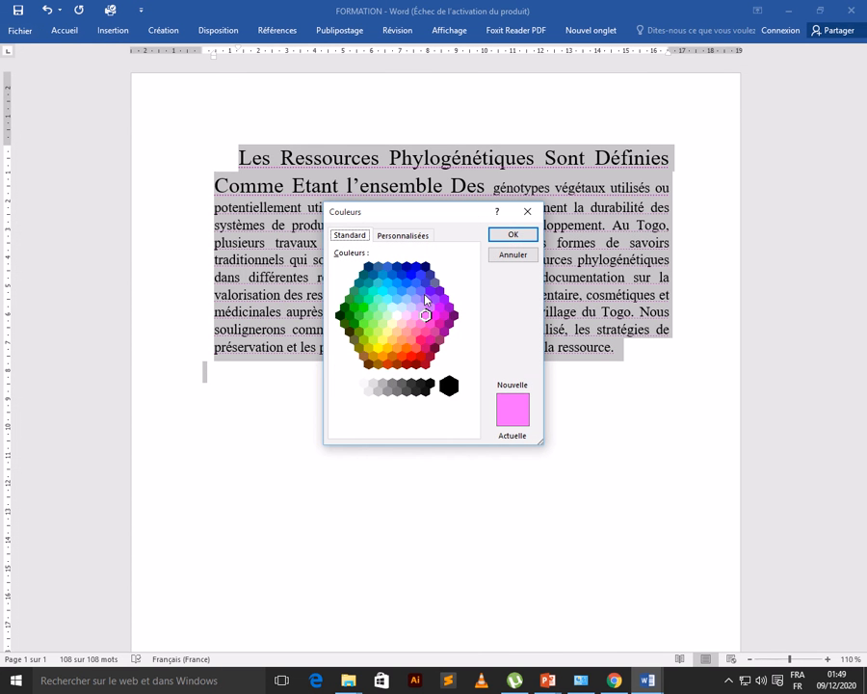
{"action": "left_click", "coordinate": [416, 284]}
{"action": "left_click", "coordinate": [507, 235]}
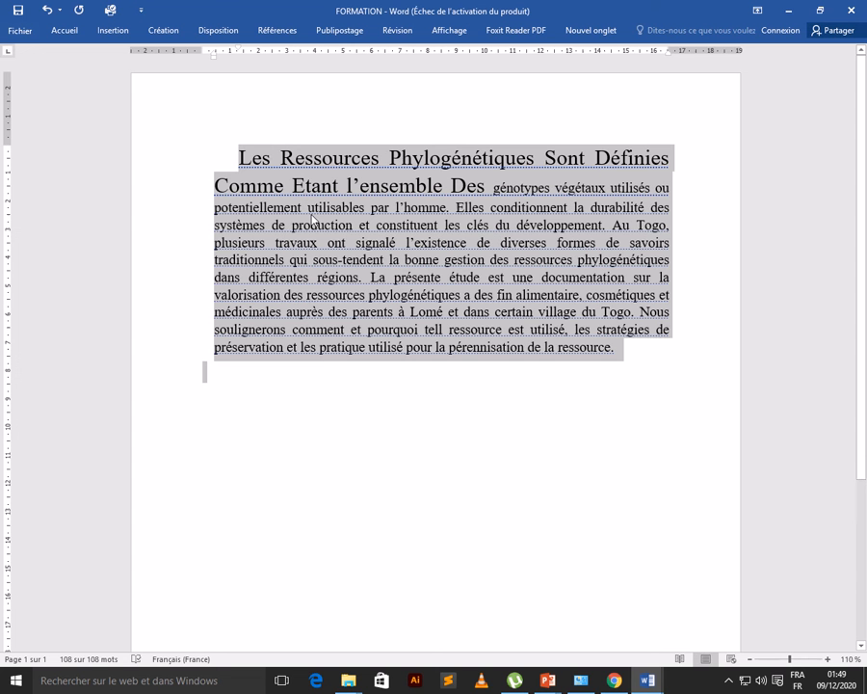
{"action": "left_click", "coordinate": [65, 30]}
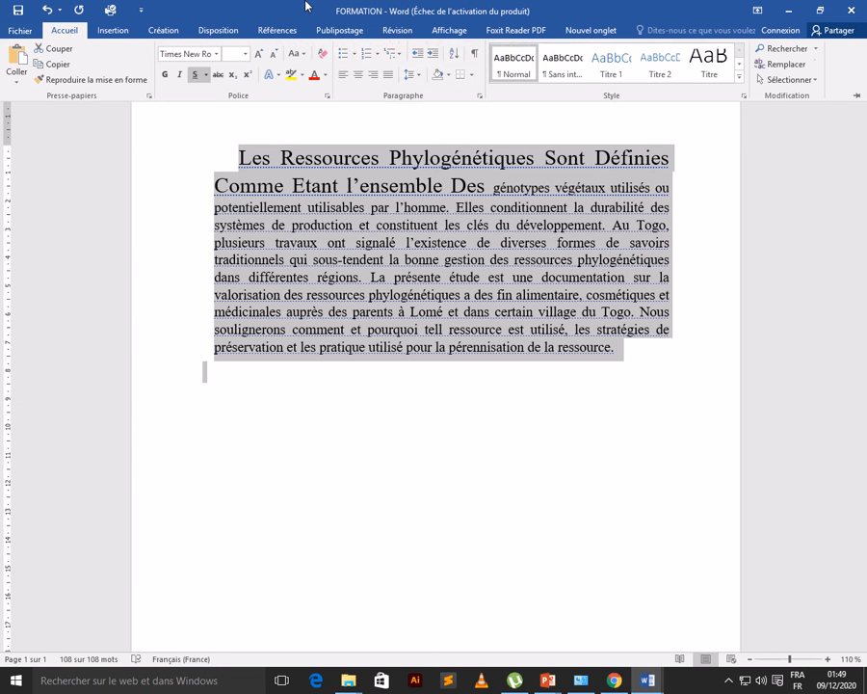
{"action": "mouse_move", "coordinate": [307, 6]}
{"action": "left_click", "coordinate": [228, 198]}
{"action": "left_click", "coordinate": [223, 186]}
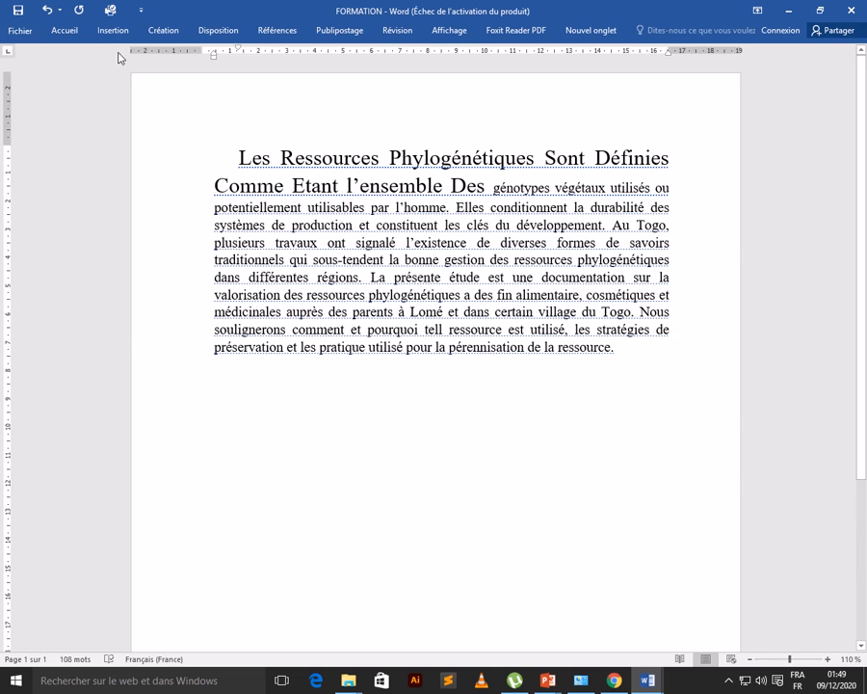
Strike through the first line, "Les Ressources Phylogénétiques Sont Définies", and remove its underline.
{"action": "left_click", "coordinate": [69, 34]}
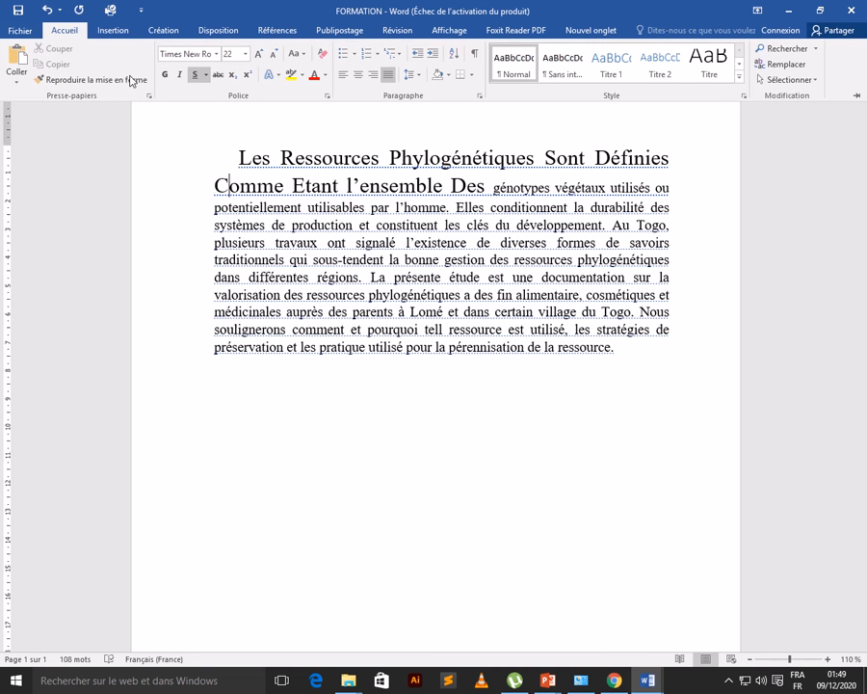
{"action": "left_click", "coordinate": [236, 156]}
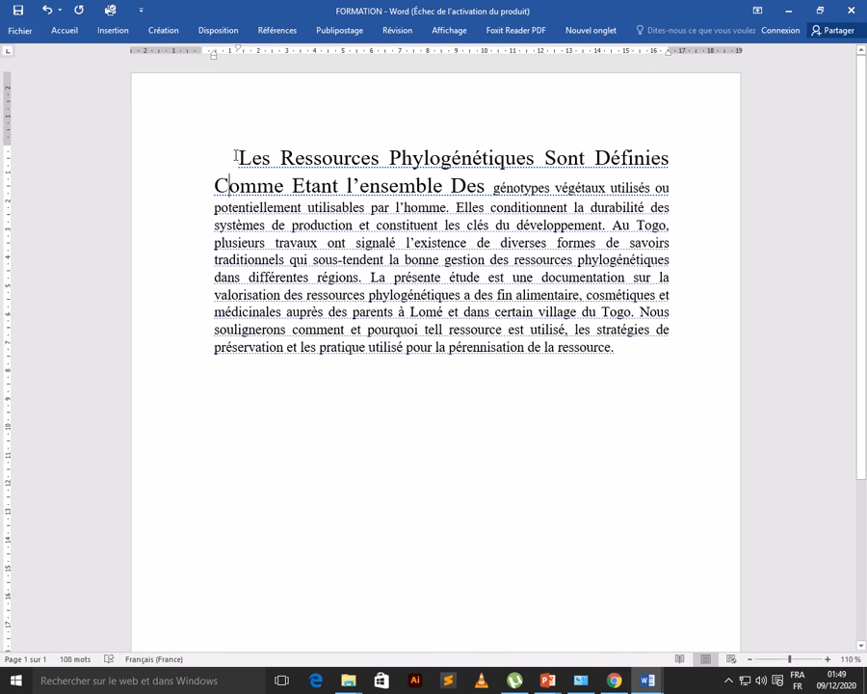
{"action": "left_click_drag", "start_coordinate": [236, 156], "coordinate": [705, 163]}
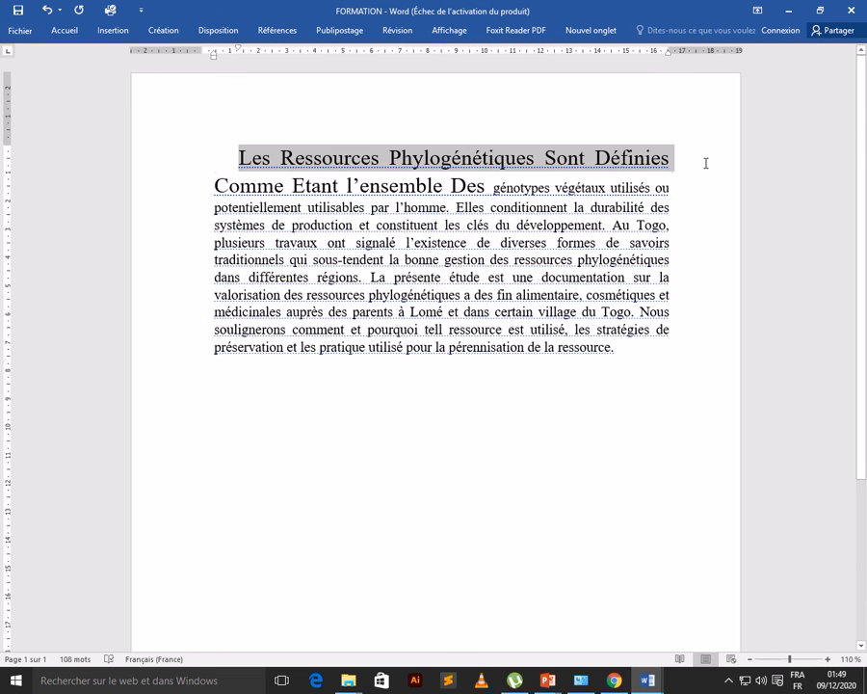
{"action": "left_click", "coordinate": [63, 30]}
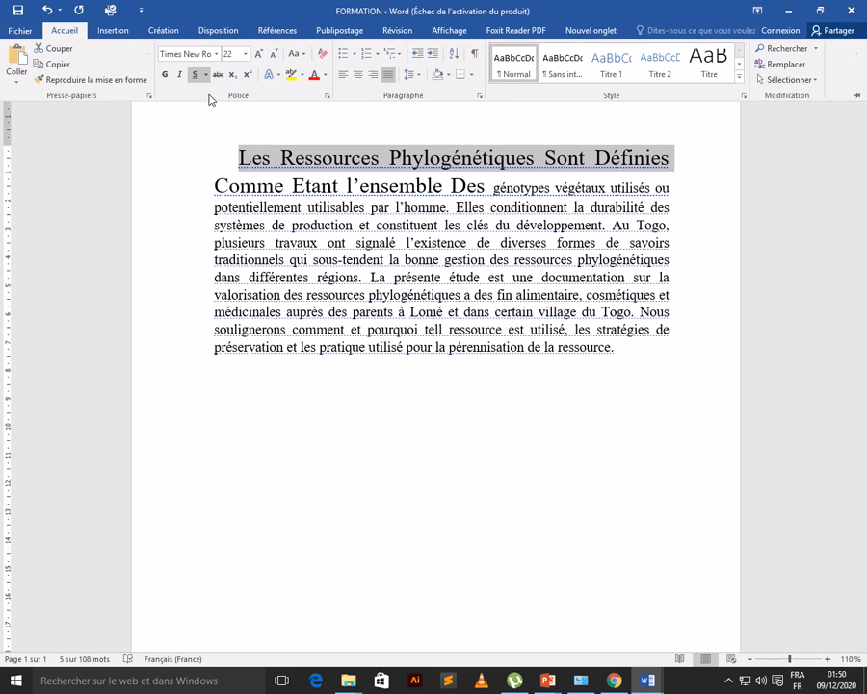
{"action": "left_click", "coordinate": [218, 75]}
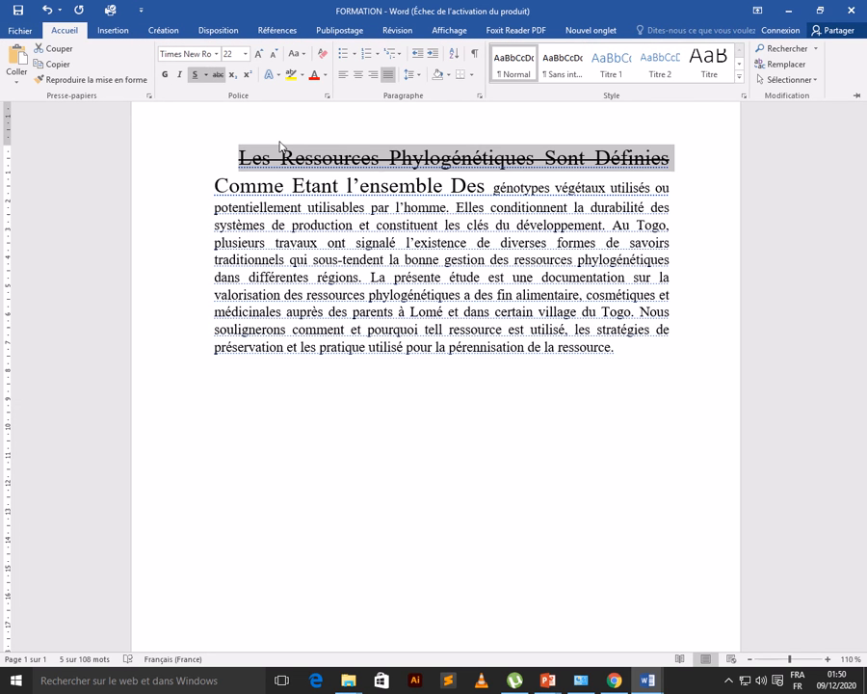
{"action": "left_click", "coordinate": [196, 74]}
{"action": "left_click", "coordinate": [406, 228]}
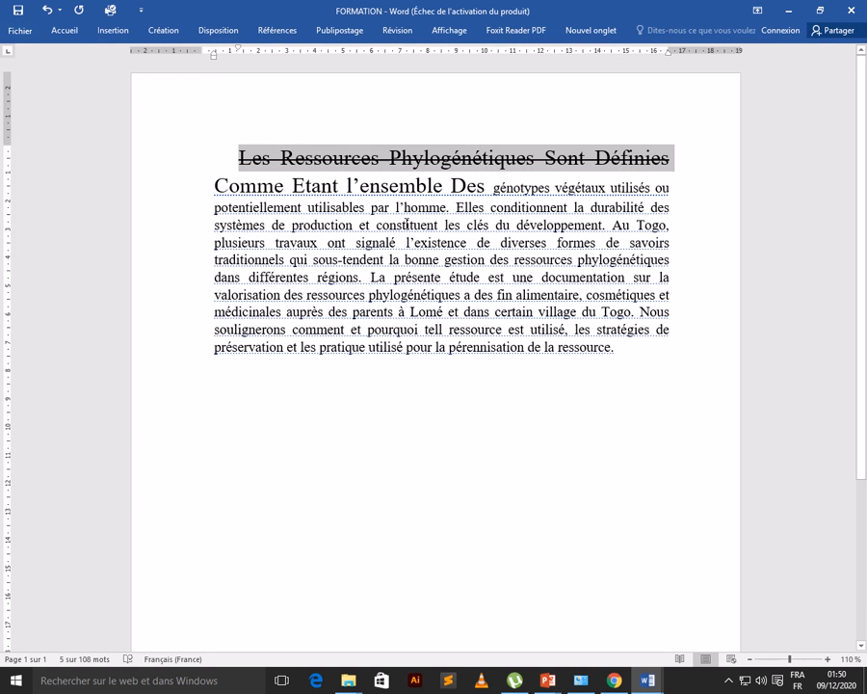
{"action": "left_click", "coordinate": [406, 228]}
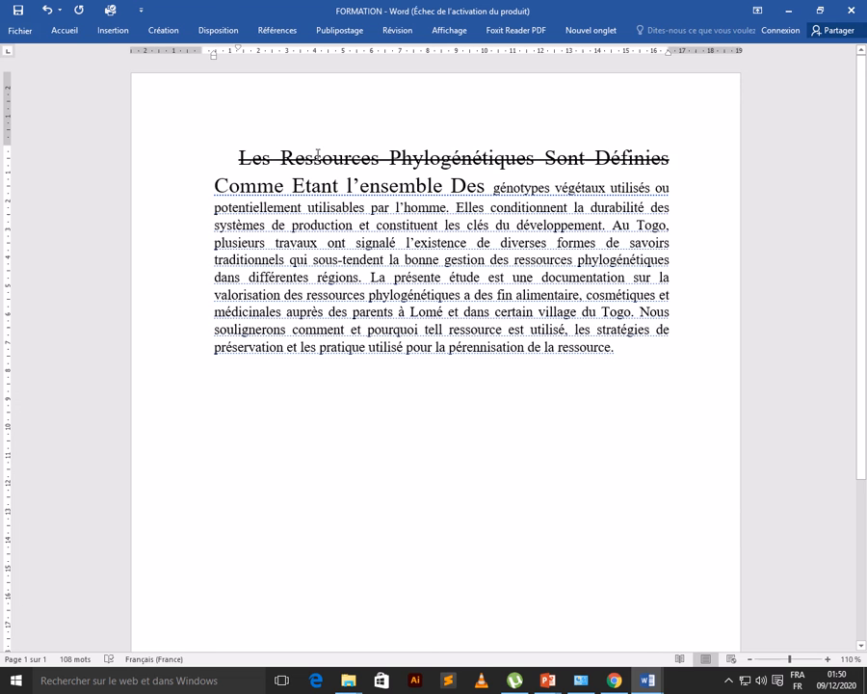
Reselect the first line, remove its strikethrough and deselect the text.
{"action": "left_click_drag", "start_coordinate": [239, 158], "coordinate": [759, 151]}
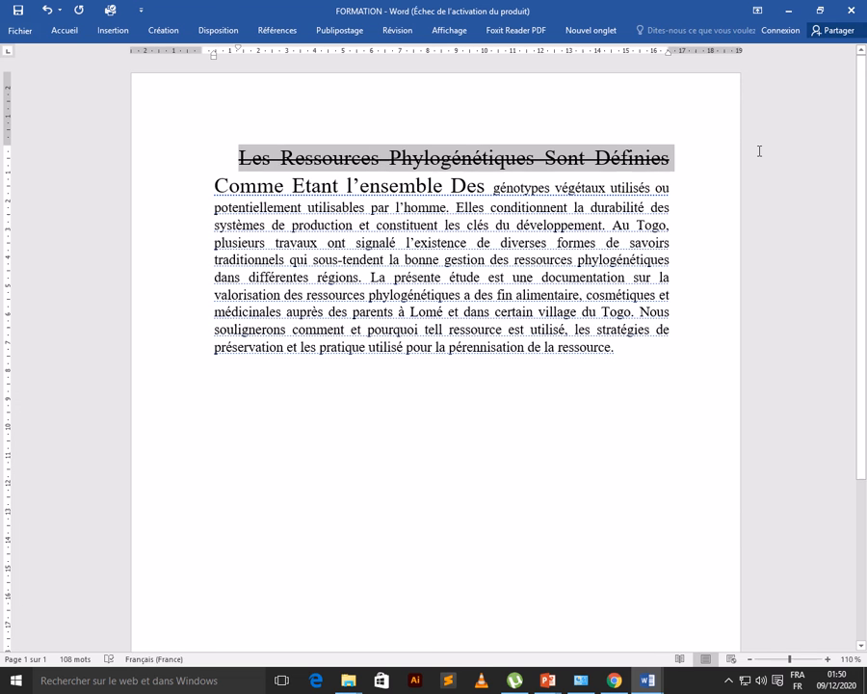
{"action": "left_click", "coordinate": [65, 30]}
{"action": "left_click", "coordinate": [215, 77]}
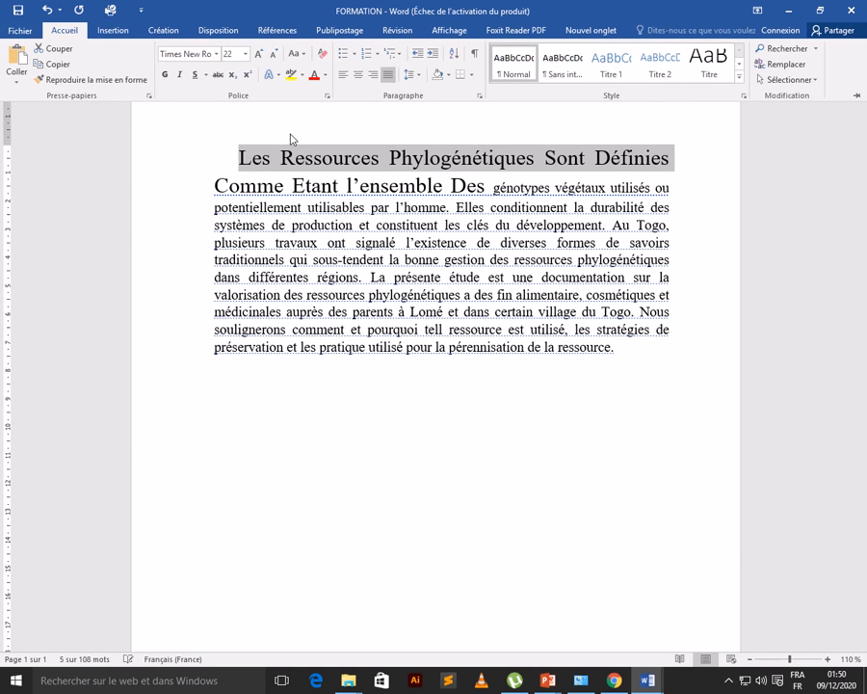
{"action": "left_click", "coordinate": [632, 358]}
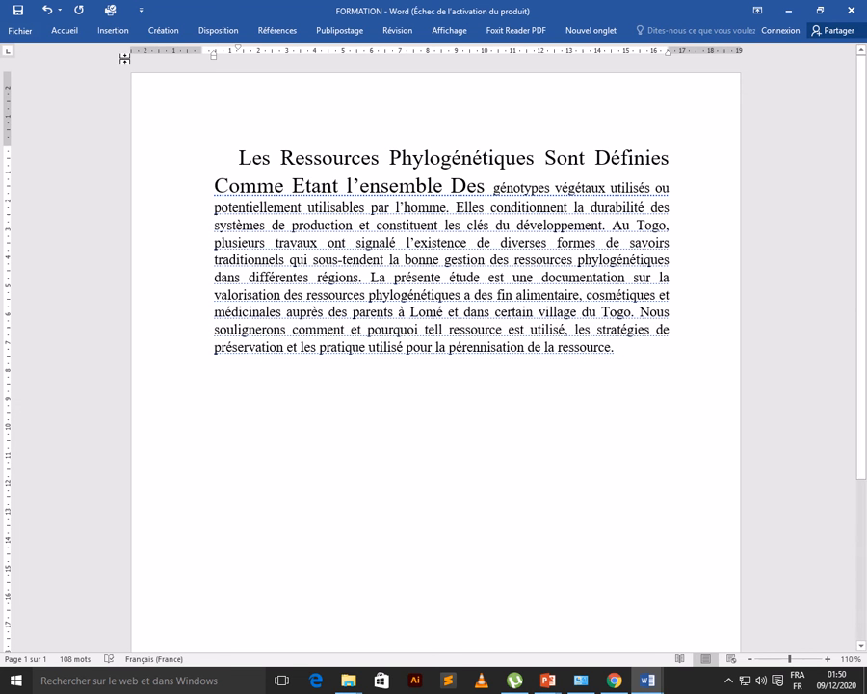
Undo the first line's strikethrough and underline changes and the blue underline colour, and deselect the text.
{"action": "left_click", "coordinate": [46, 13]}
{"action": "left_click", "coordinate": [46, 12]}
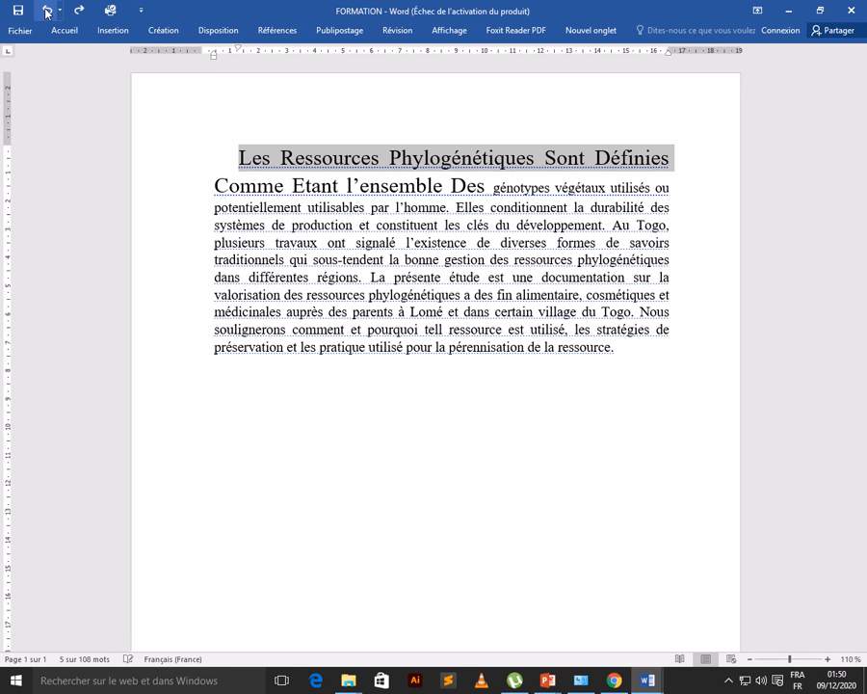
{"action": "left_click", "coordinate": [47, 13]}
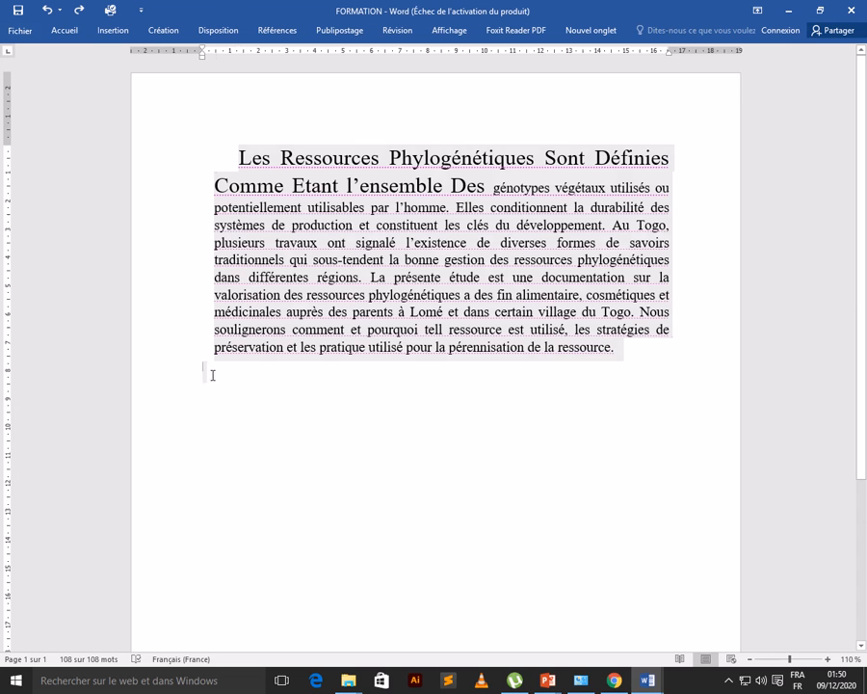
{"action": "left_click", "coordinate": [212, 373]}
{"action": "left_click", "coordinate": [67, 35]}
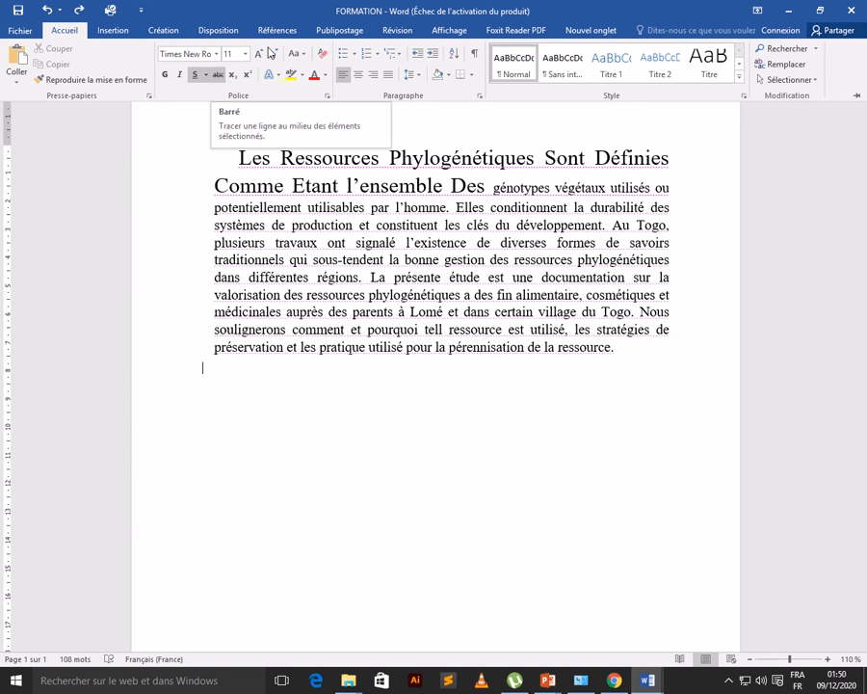
{"action": "mouse_move", "coordinate": [295, 6]}
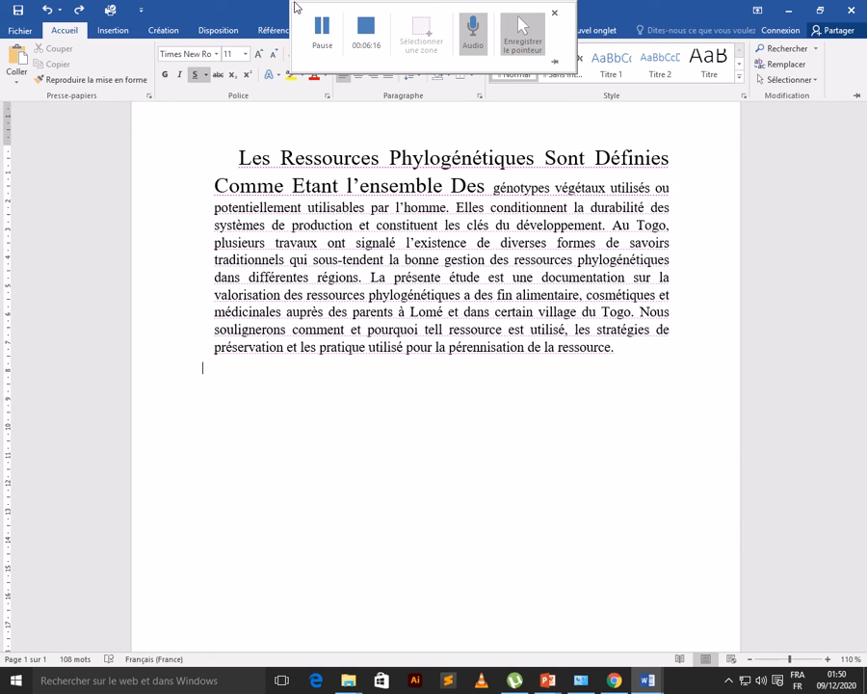